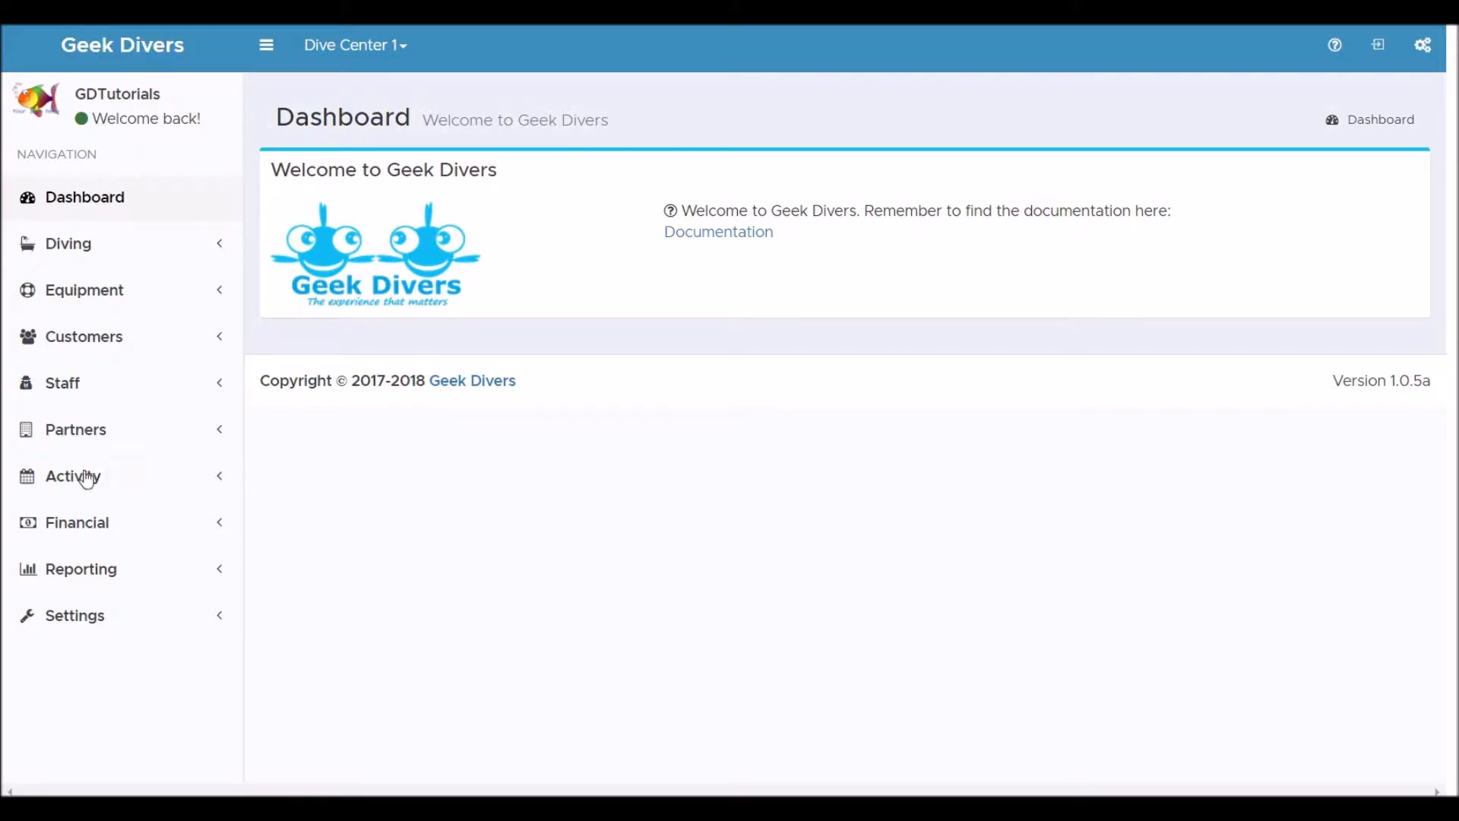
Open the financial Cash Flow overview and show the cash box entries for cashbox D
click(73, 531)
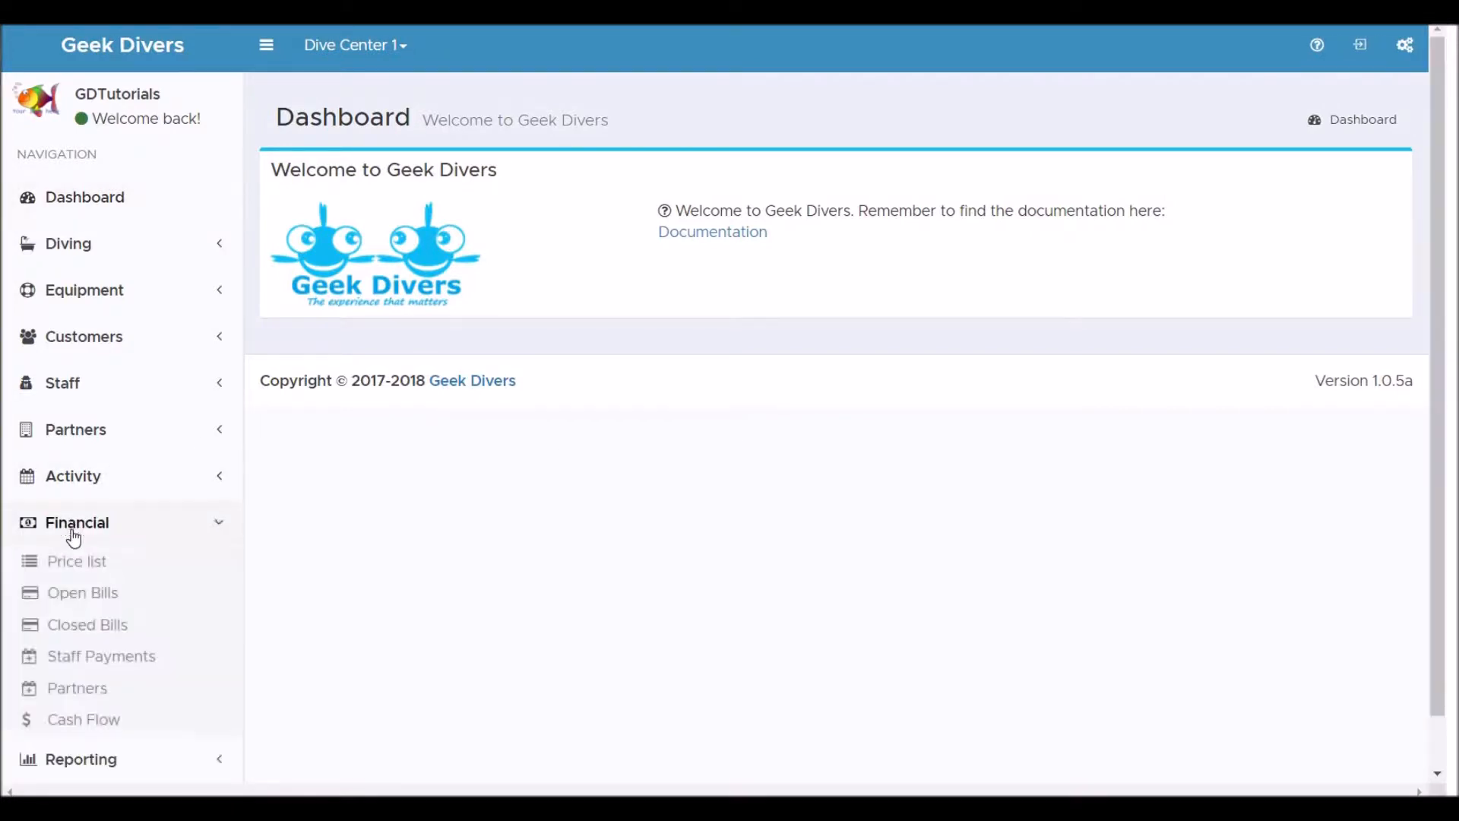
click(70, 720)
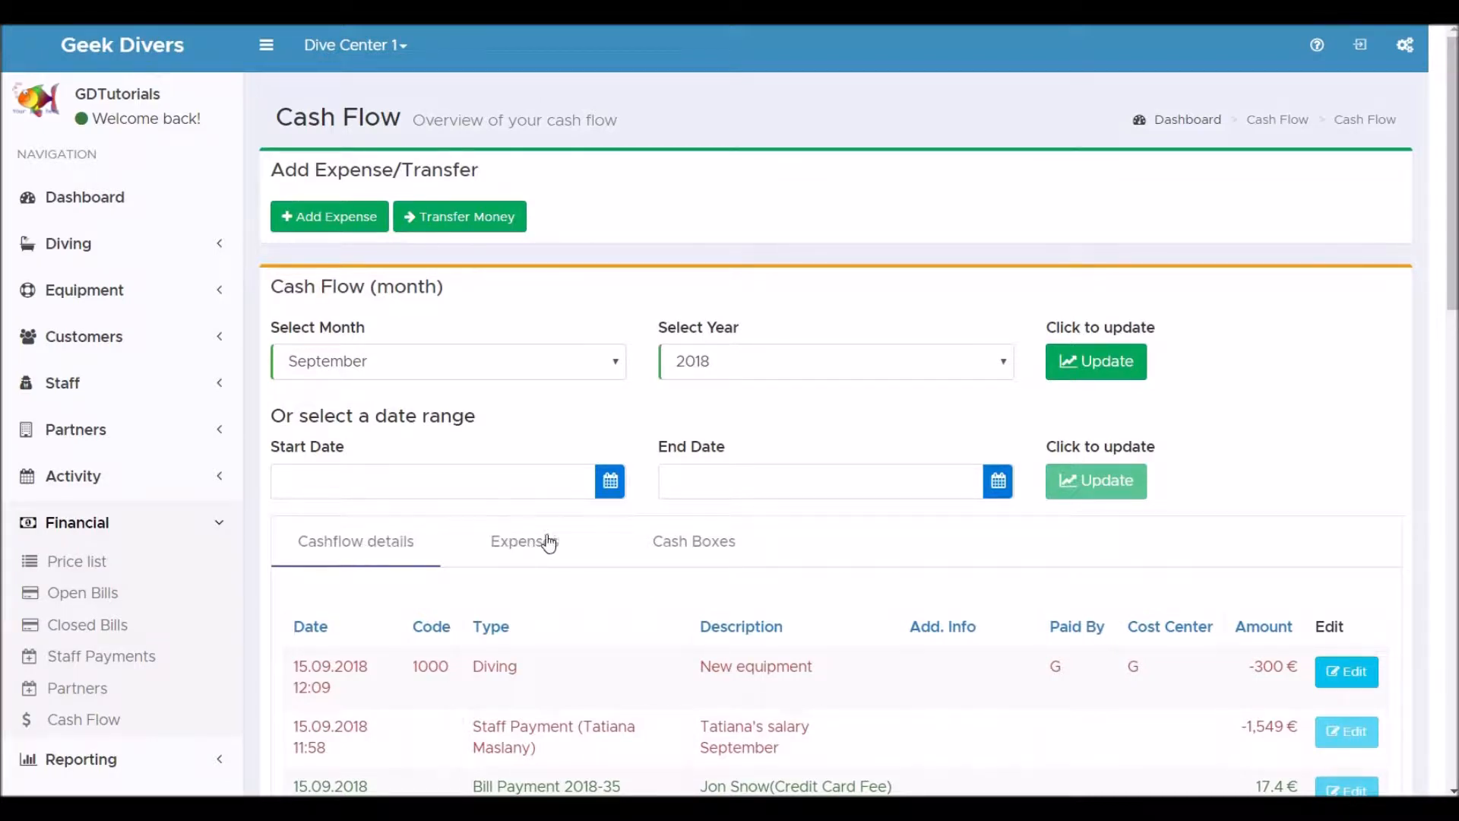
click(719, 553)
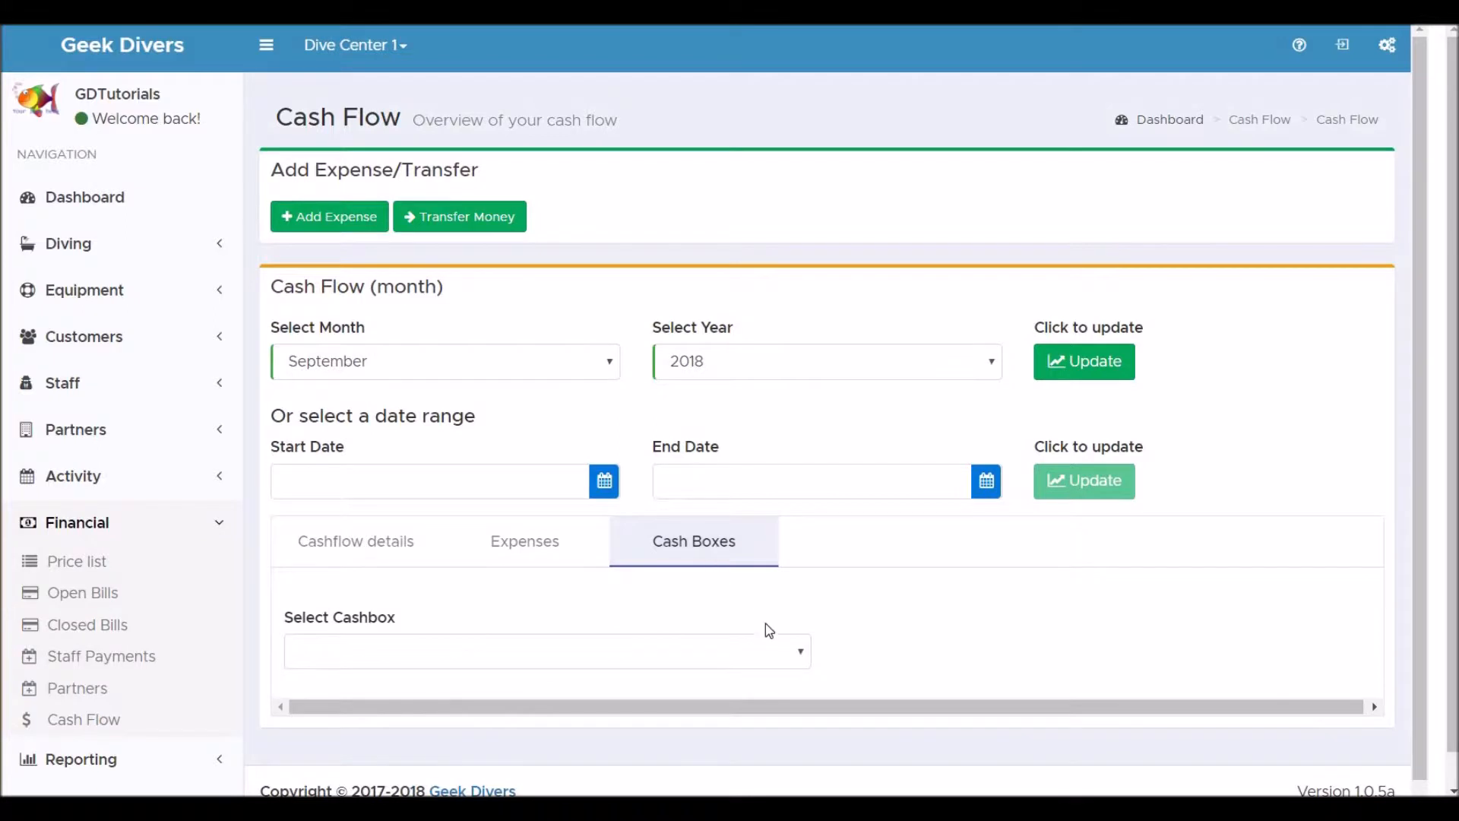
click(801, 658)
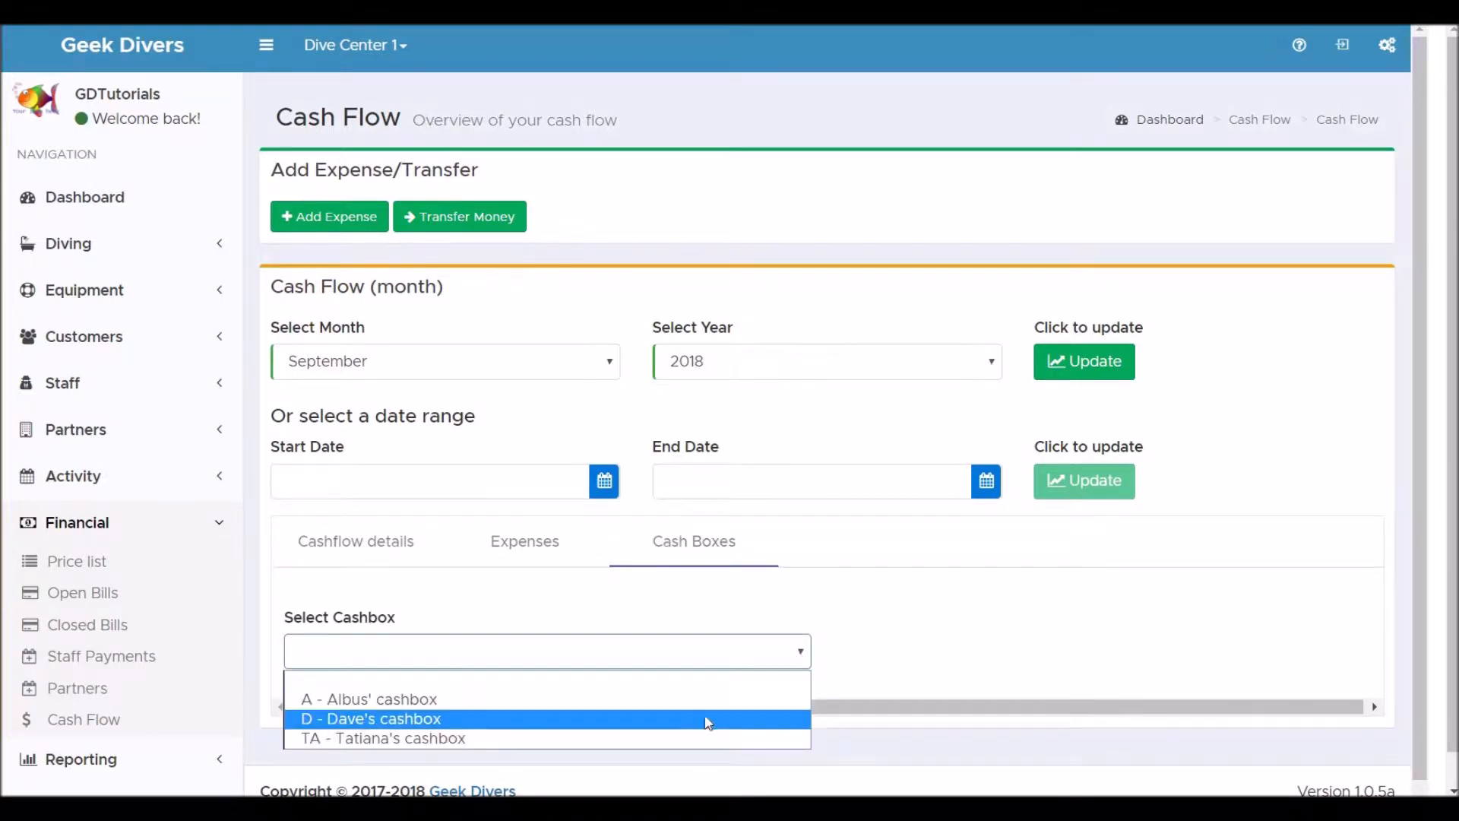
click(709, 720)
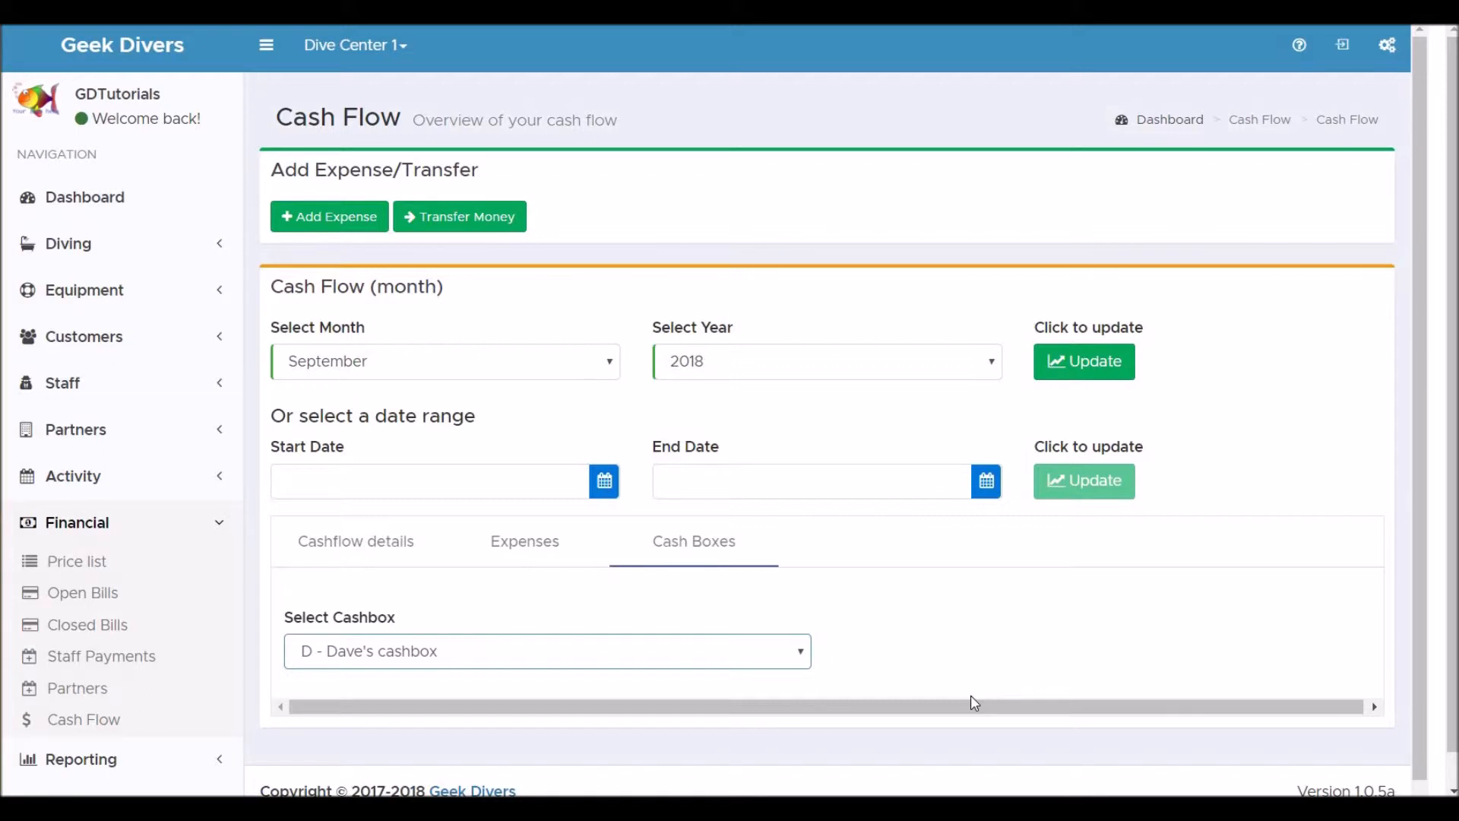
Start a money transfer dated 03.09.2018 with code 0000 (Transfer cash) and add a note naming the receiving cashbox as additional info
click(470, 219)
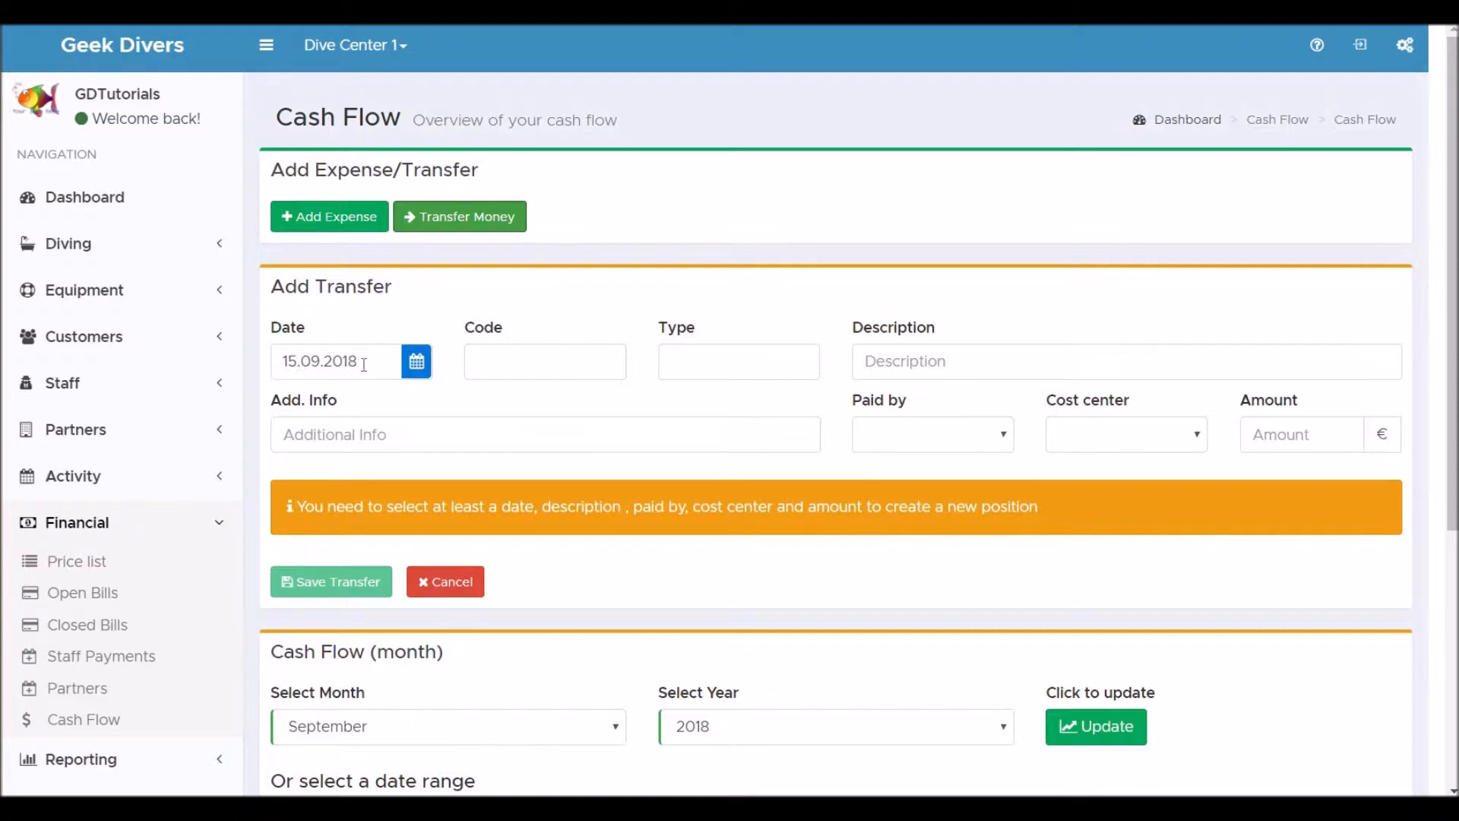
click(416, 362)
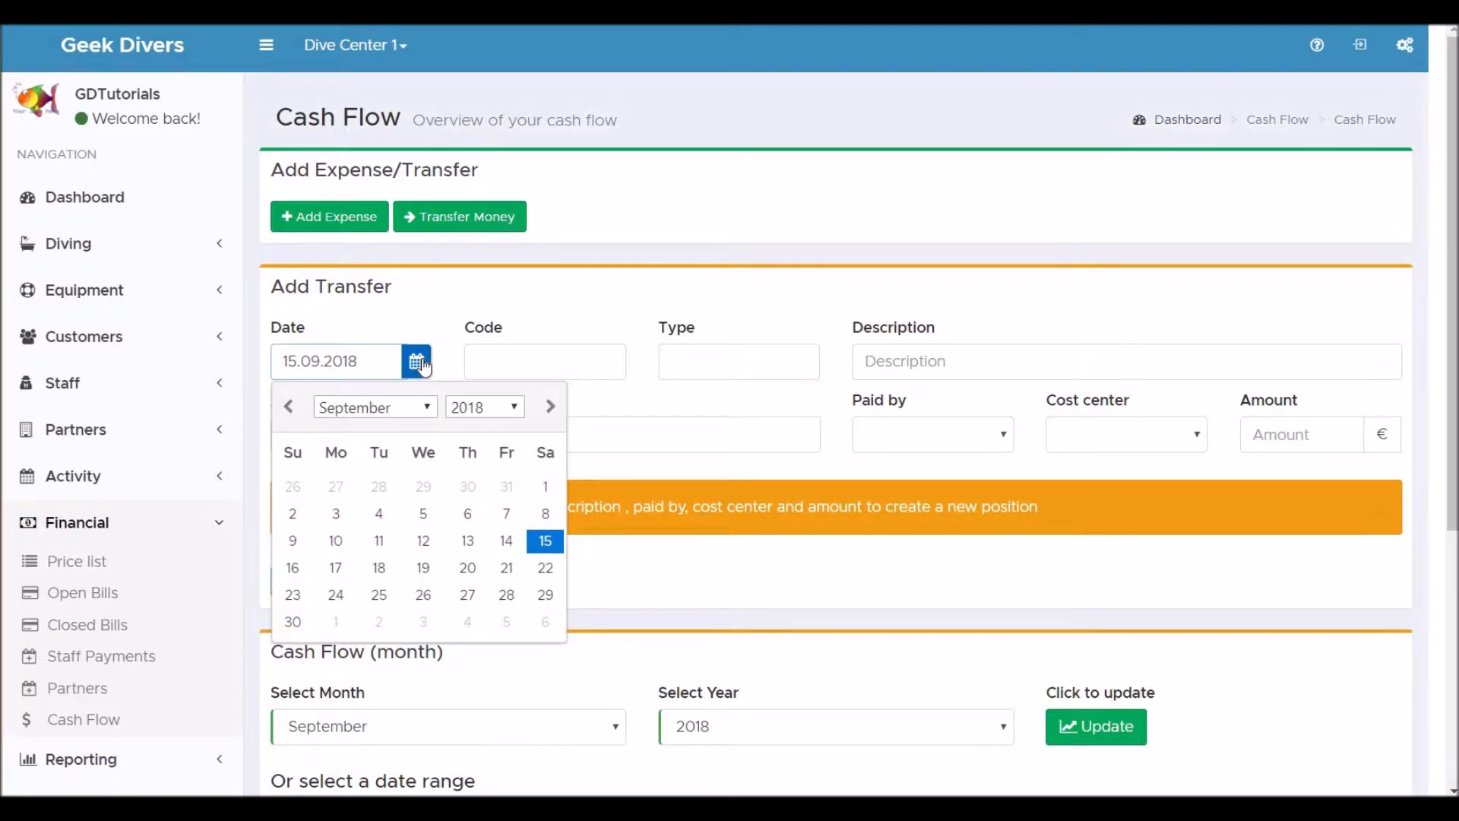
click(335, 517)
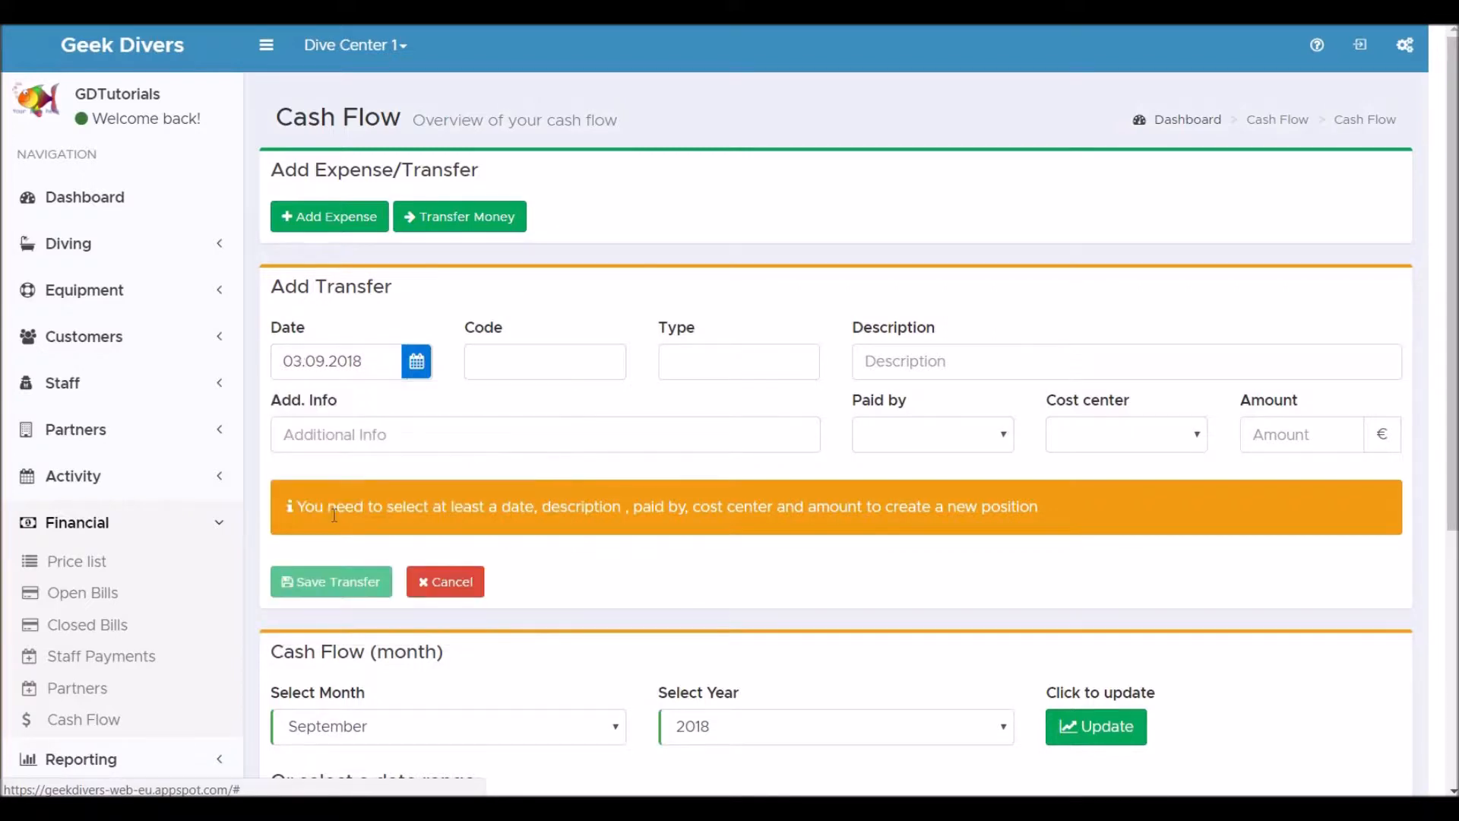
click(517, 361)
text(0)
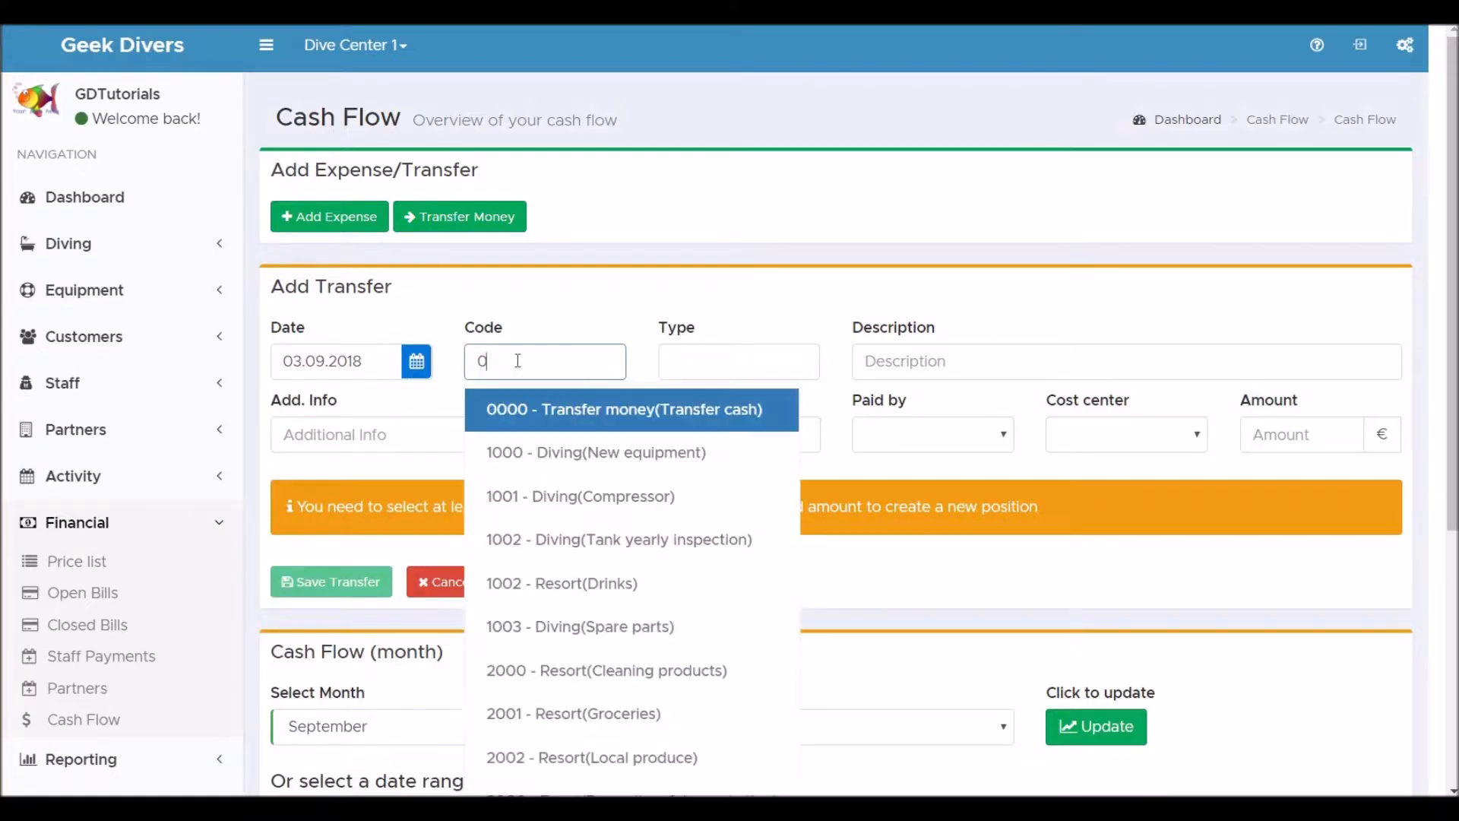
click(583, 414)
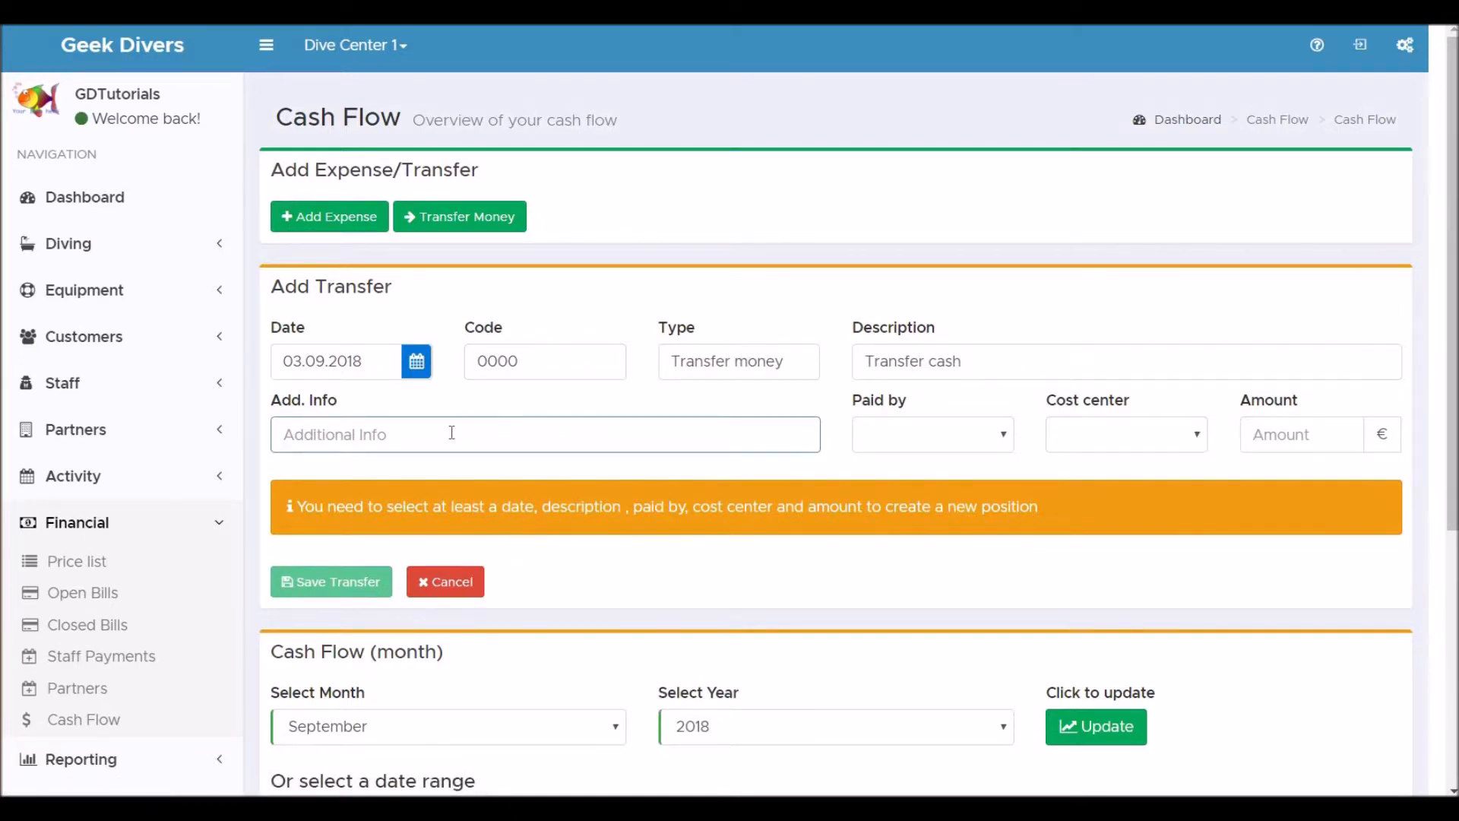
text(Transfer to Dave's cashbox)
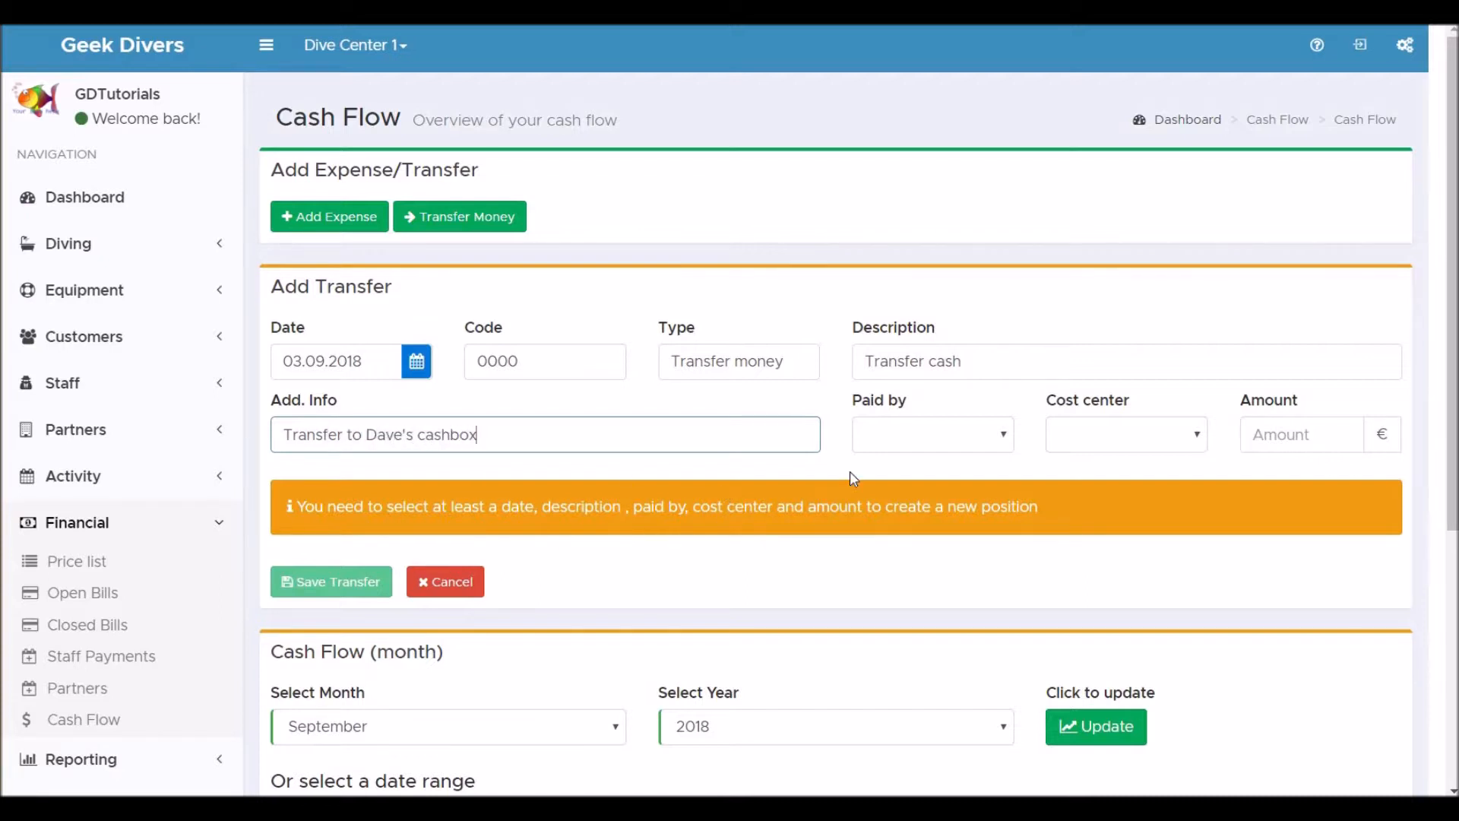
Set the transfer as paid by G Germany to cost center D with an amount of 100 €, and save it
click(994, 443)
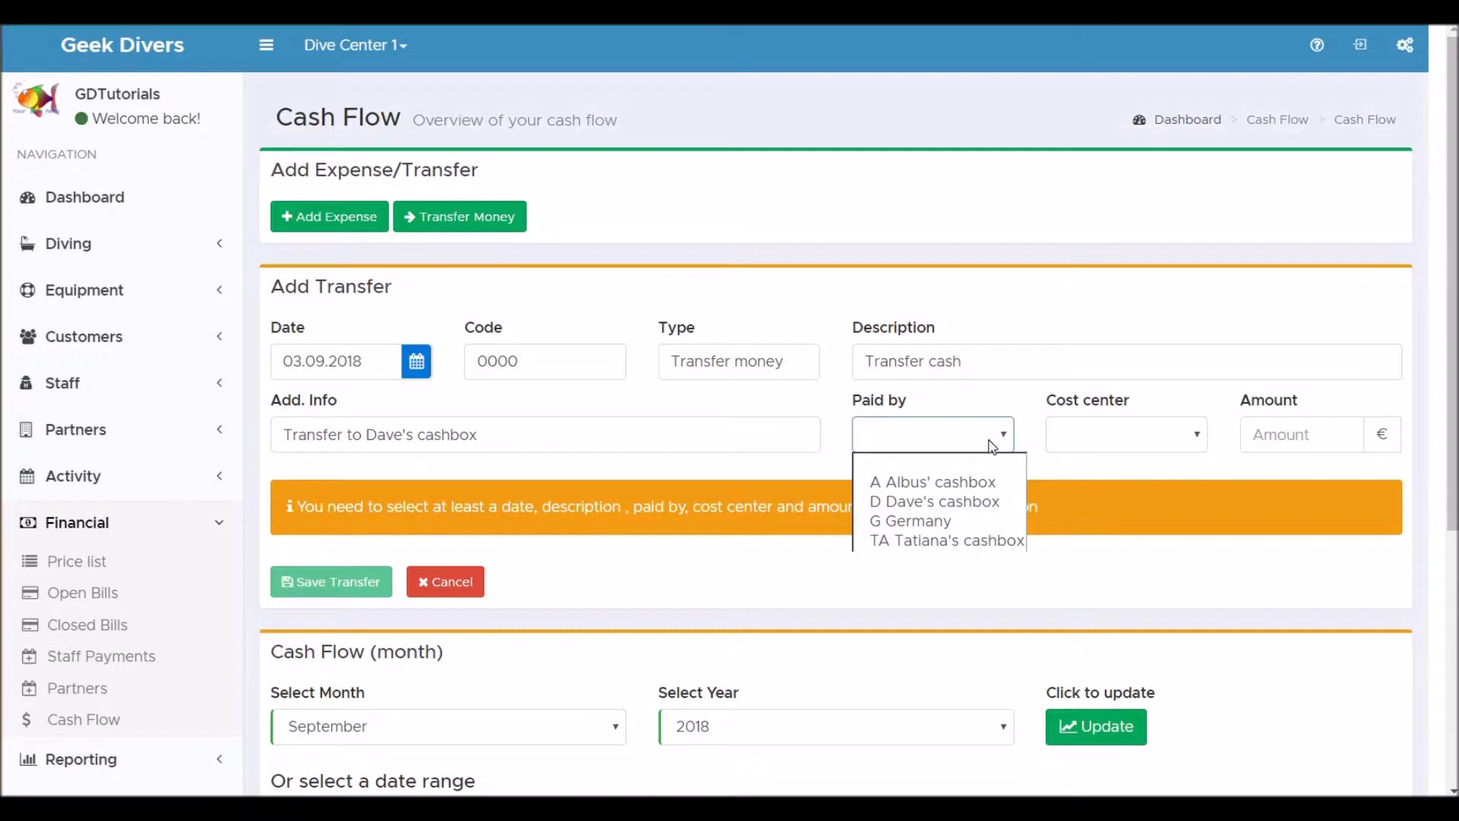
click(933, 525)
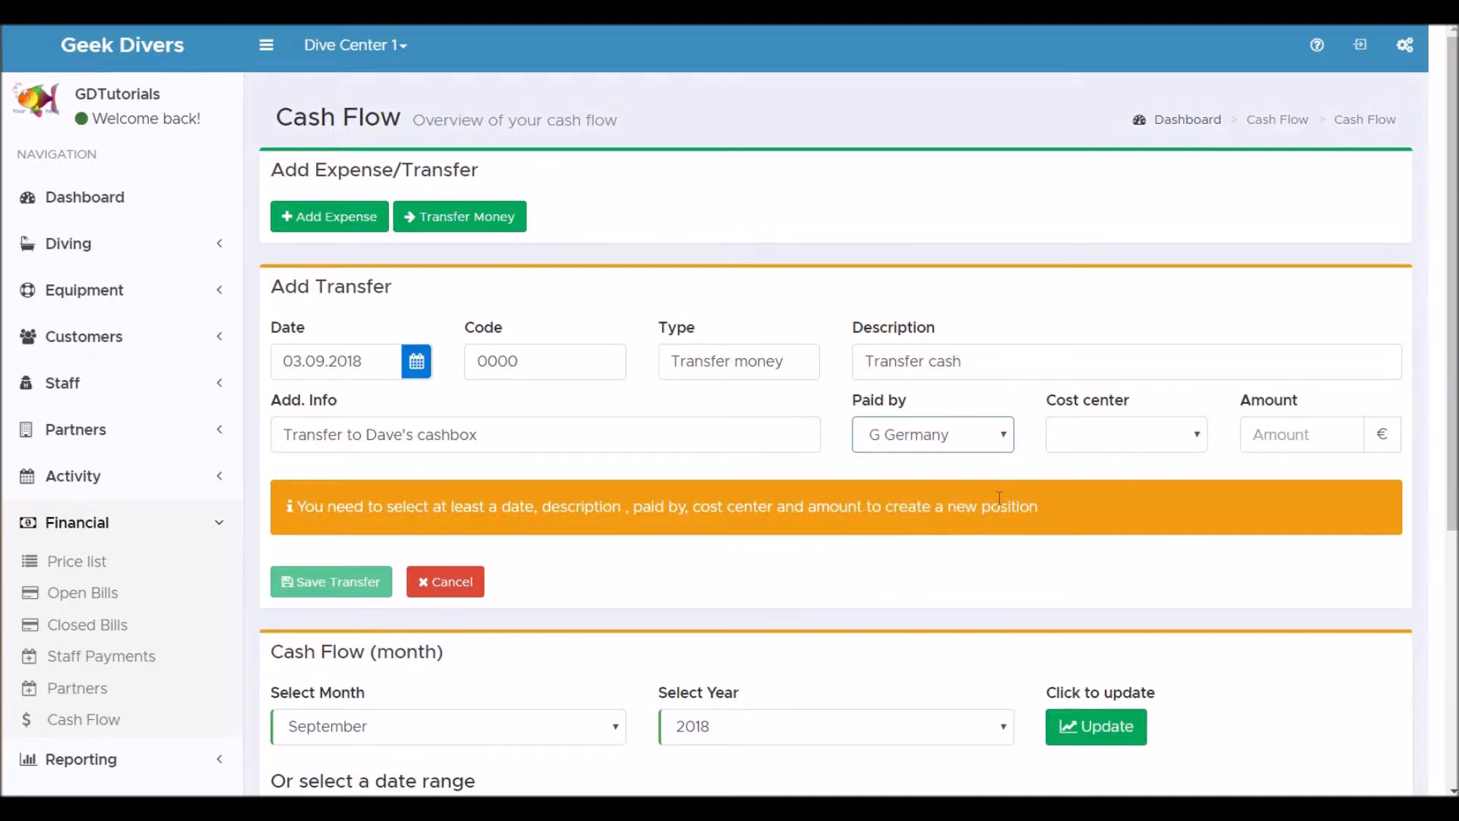
click(1136, 438)
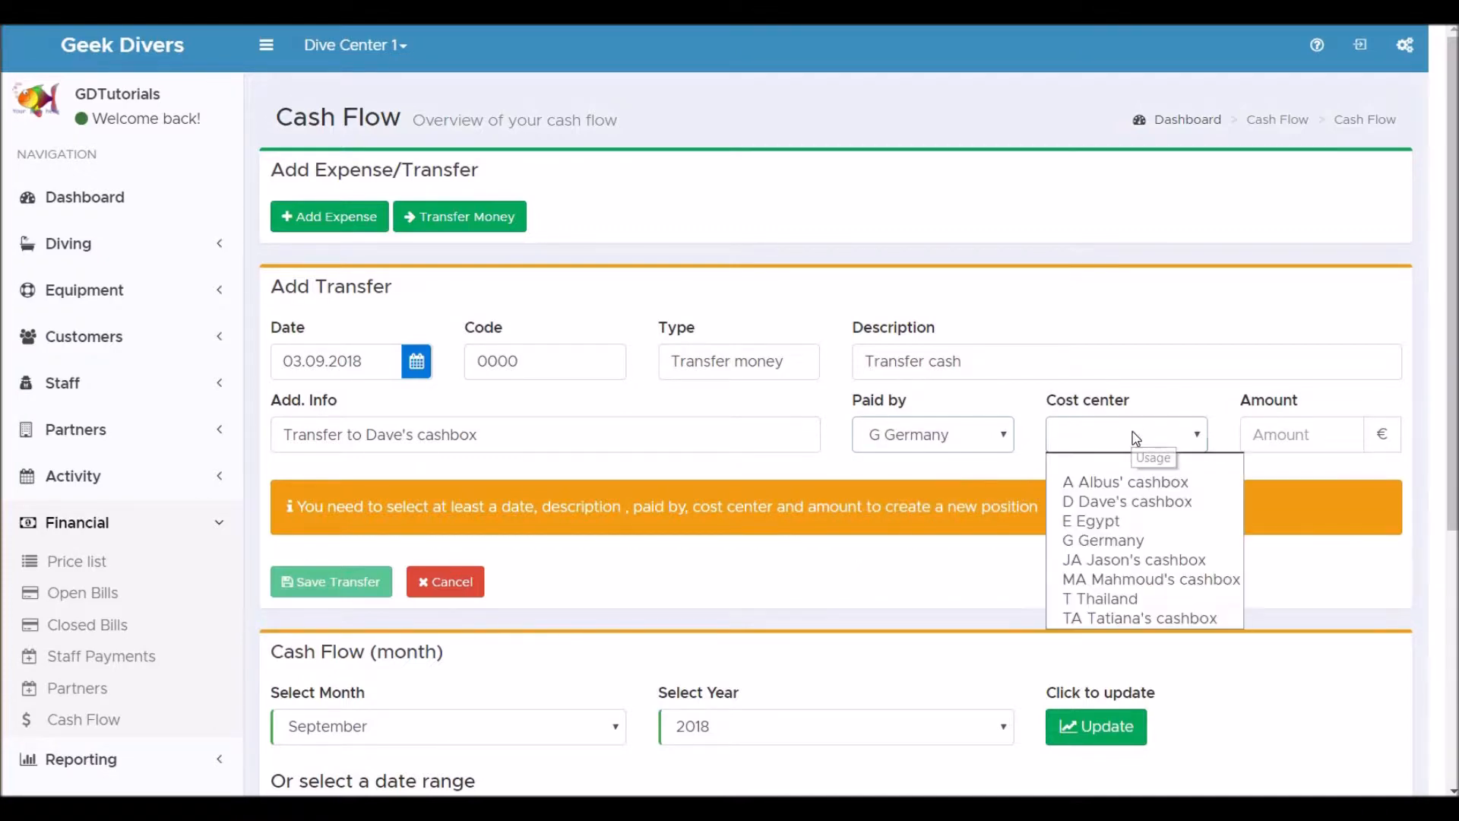
click(1153, 505)
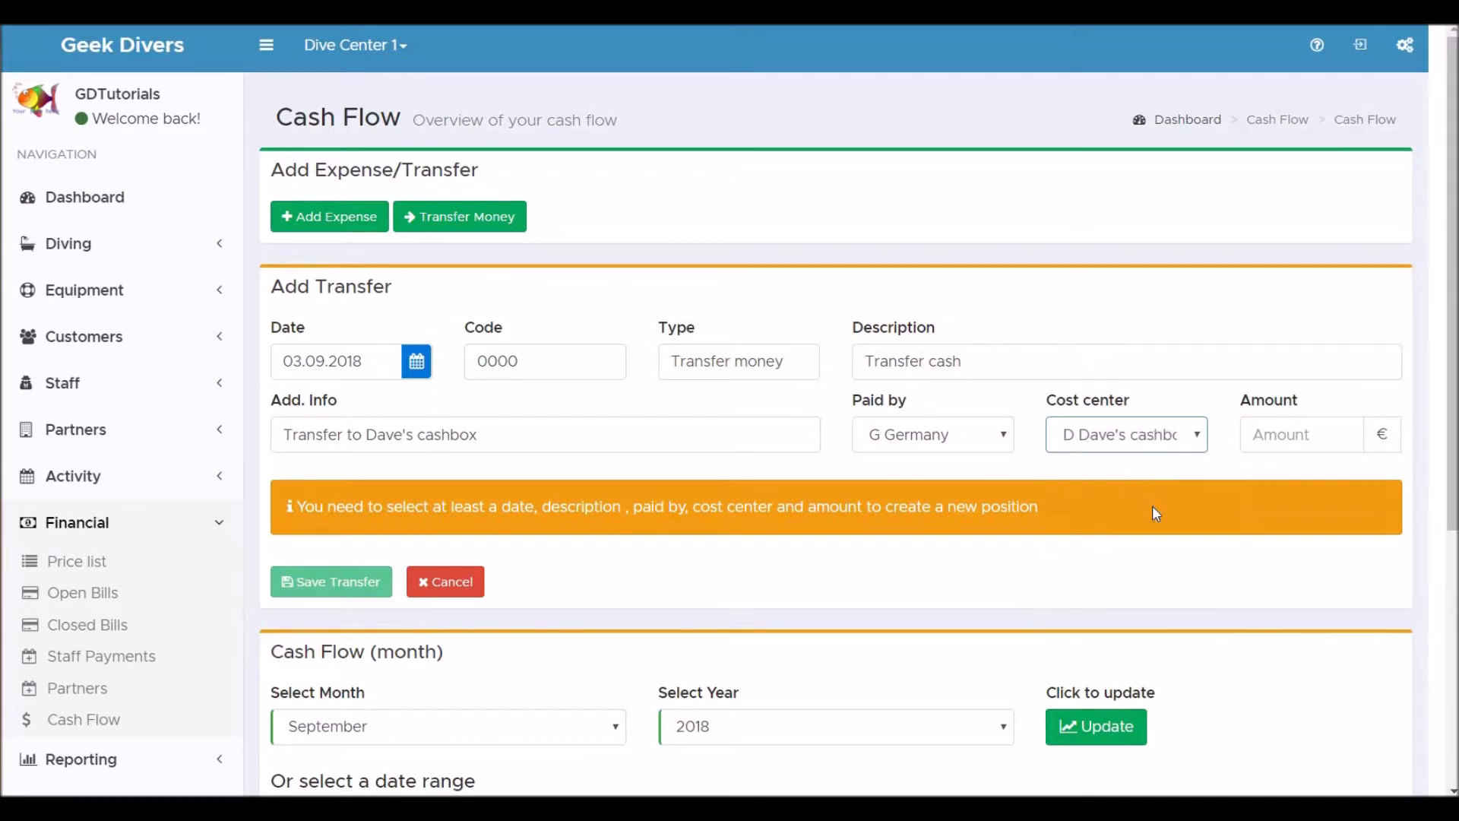
click(1282, 438)
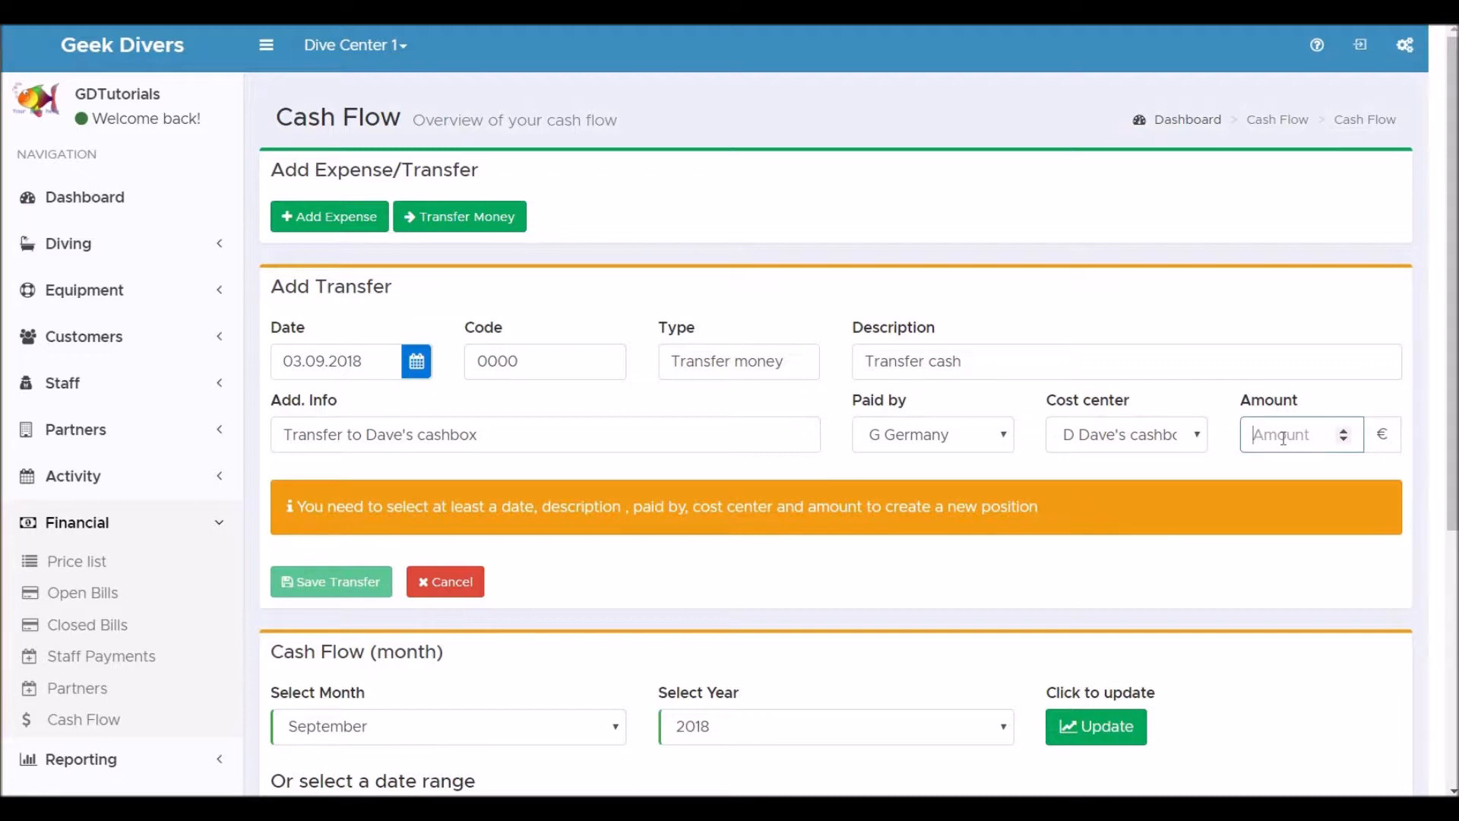
text(100)
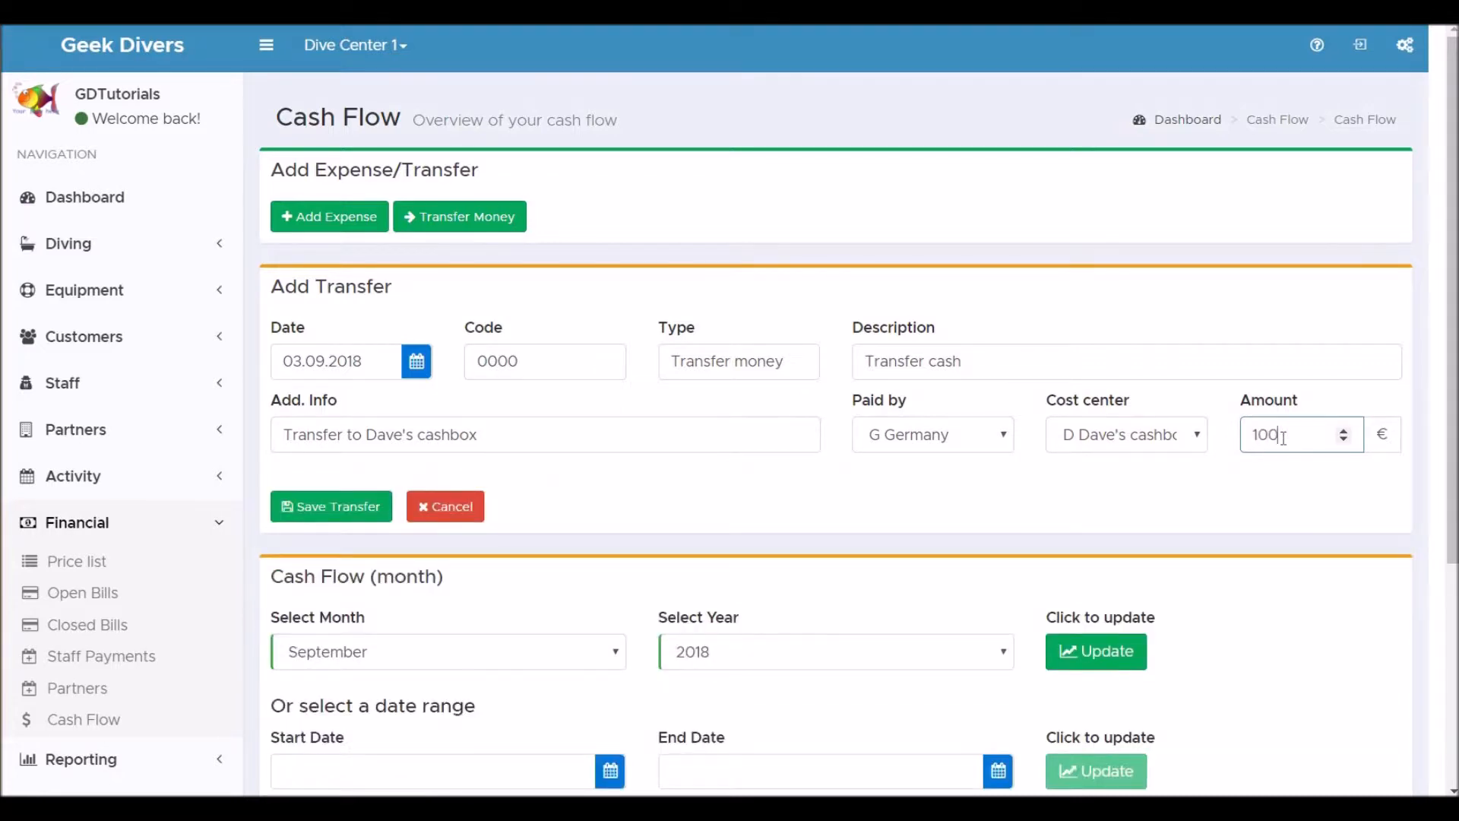
click(346, 509)
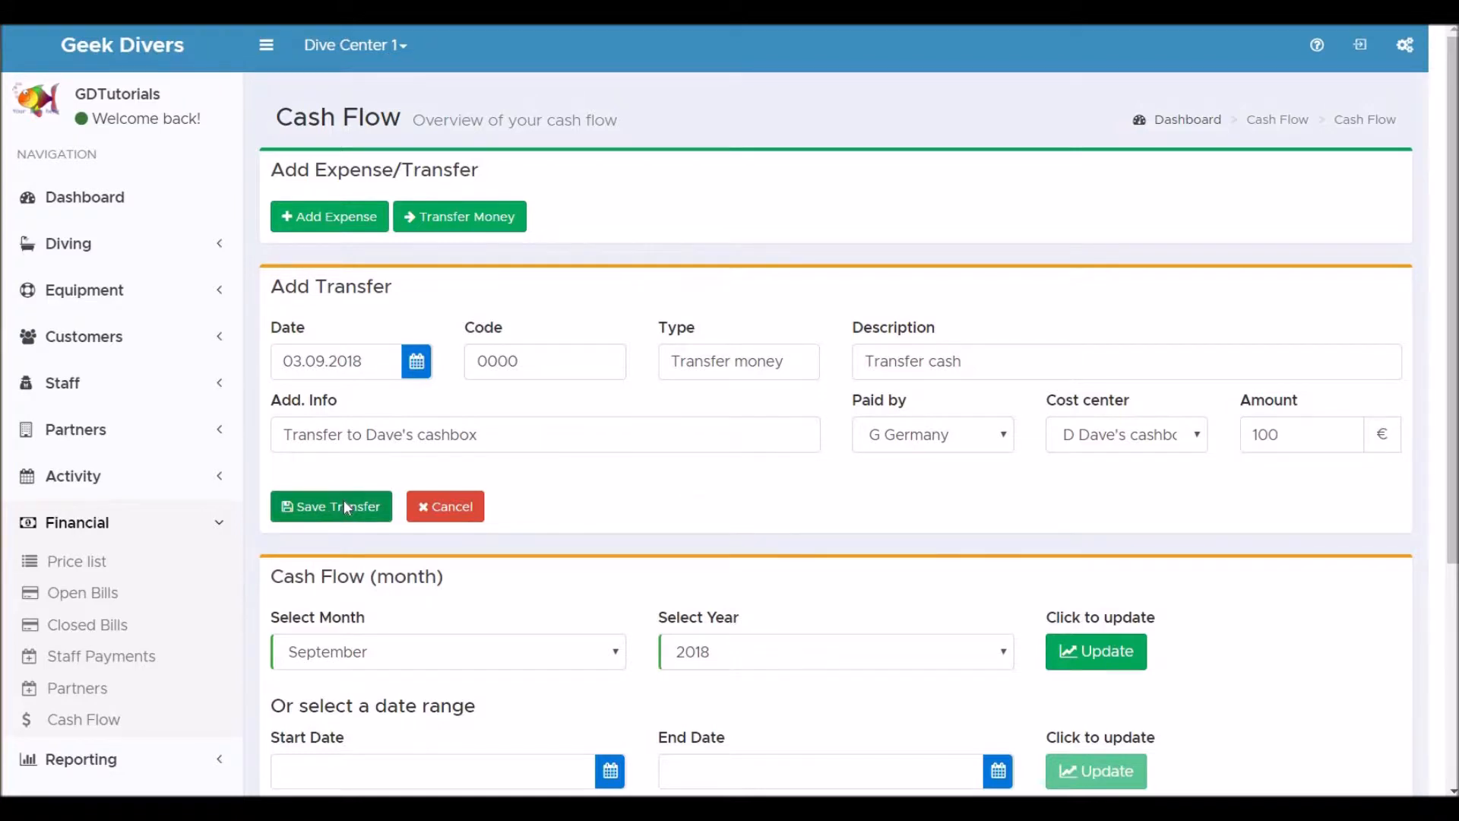
Check the transfer in cashbox D, look through the September 2018 expenses, and return to the cashflow details
scroll(871, 650, down, 3)
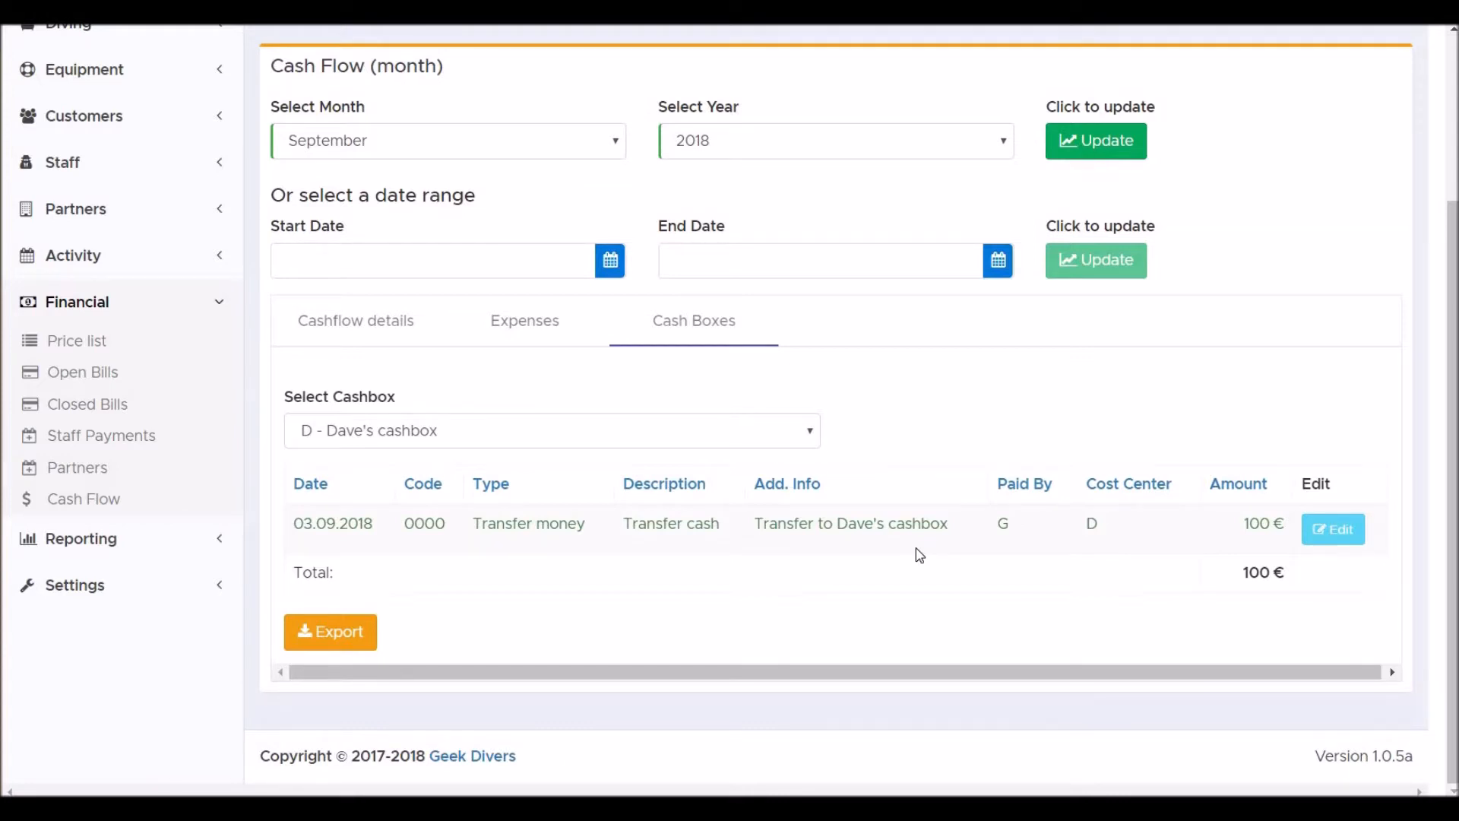
click(539, 329)
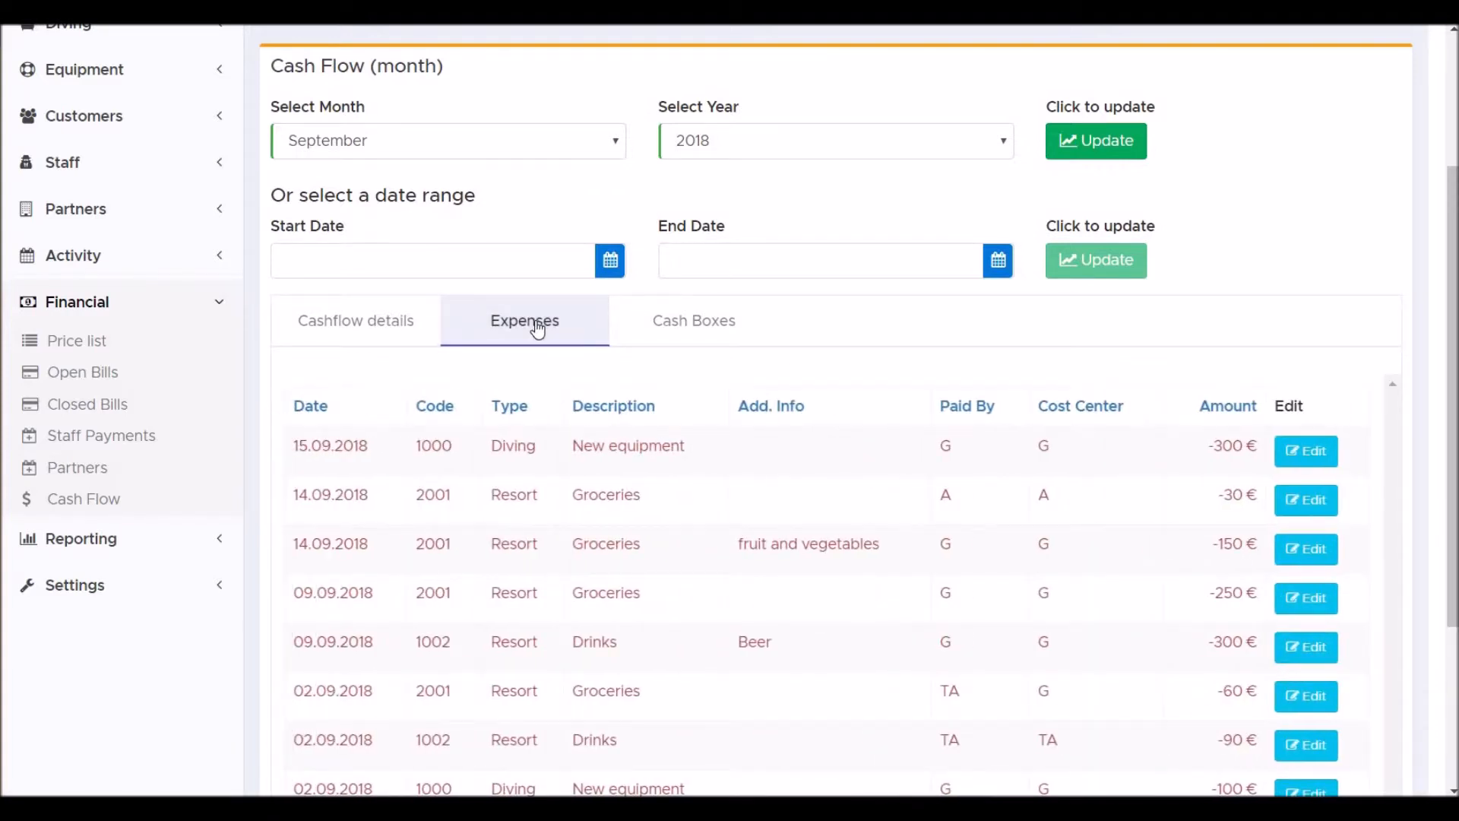
click(378, 329)
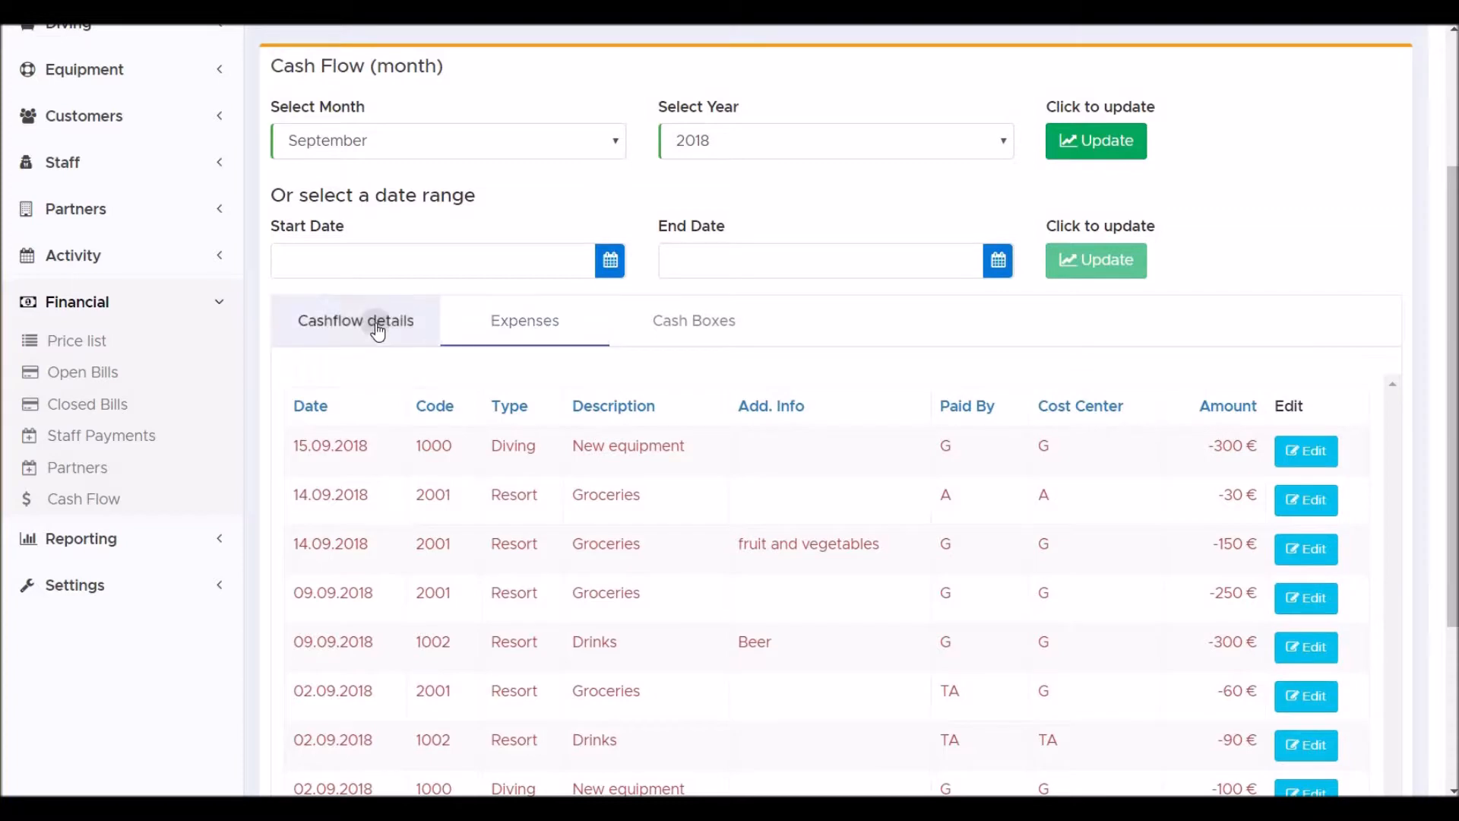
Limit the cash flow to 01.09.2018 through 05.09.2018 and check the transfer in the cashflow details and cashbox D
scroll(641, 553, up, 3)
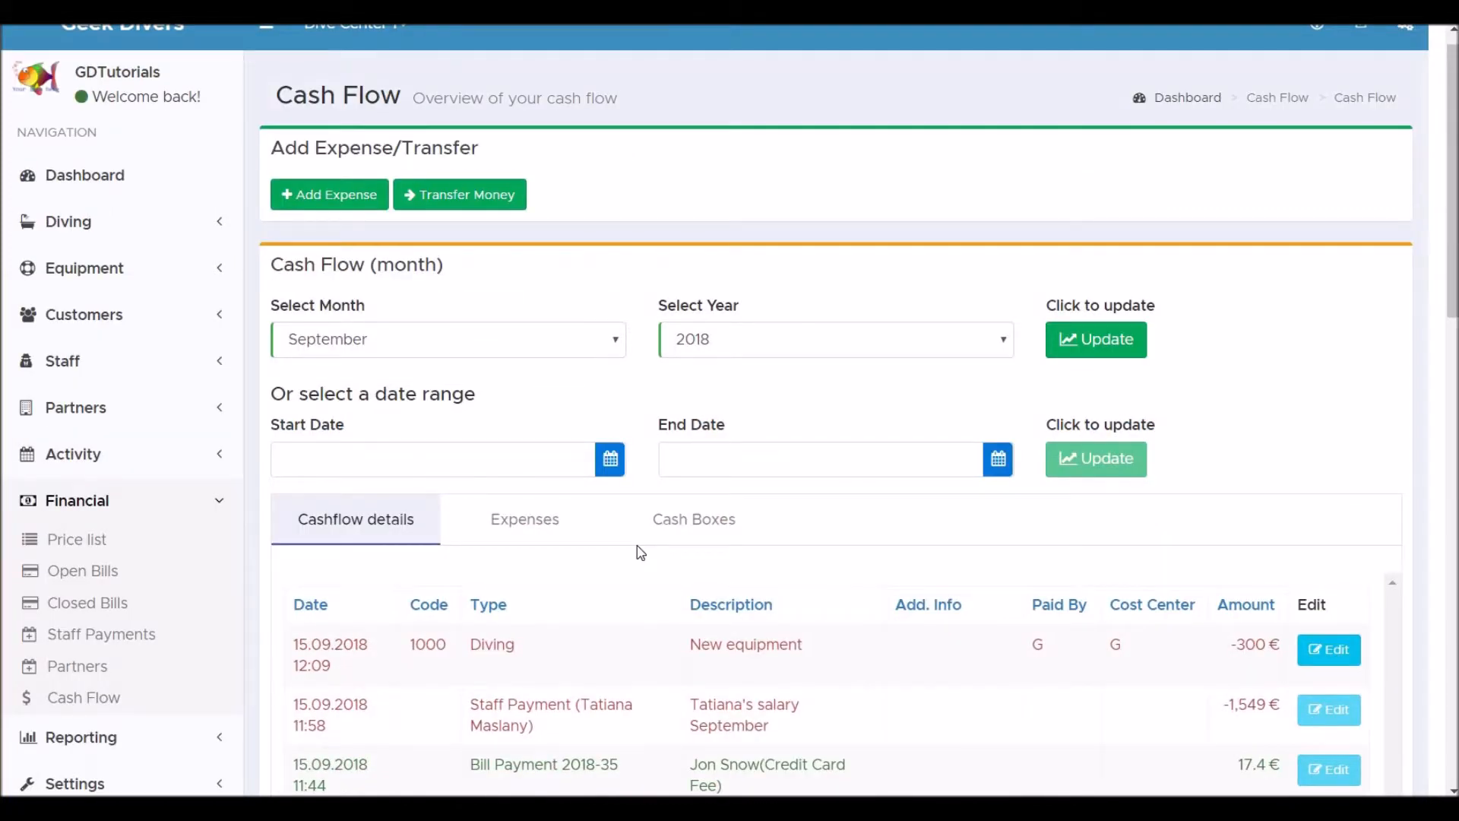
scroll(641, 553, up, 1)
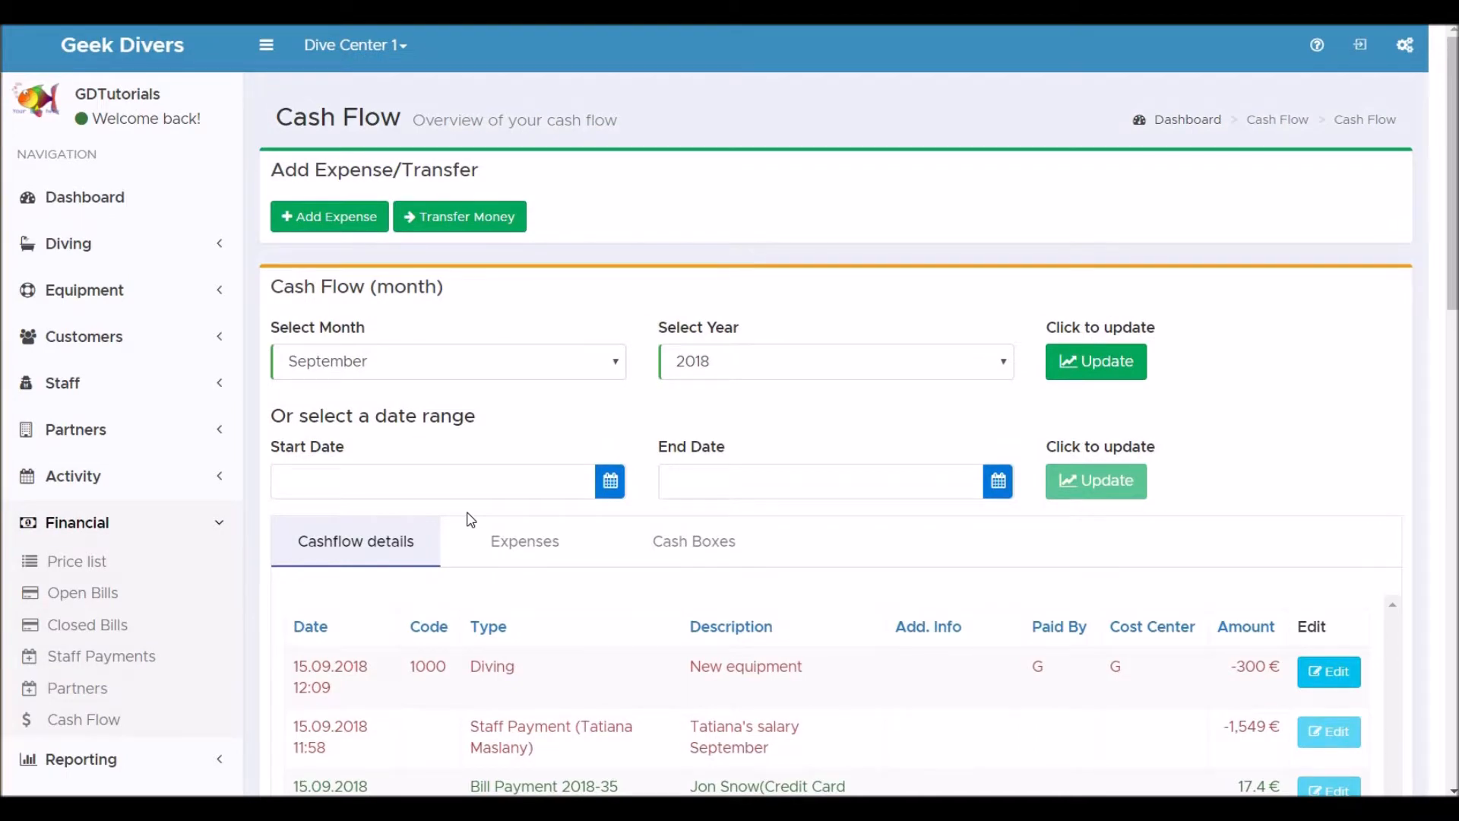
click(611, 493)
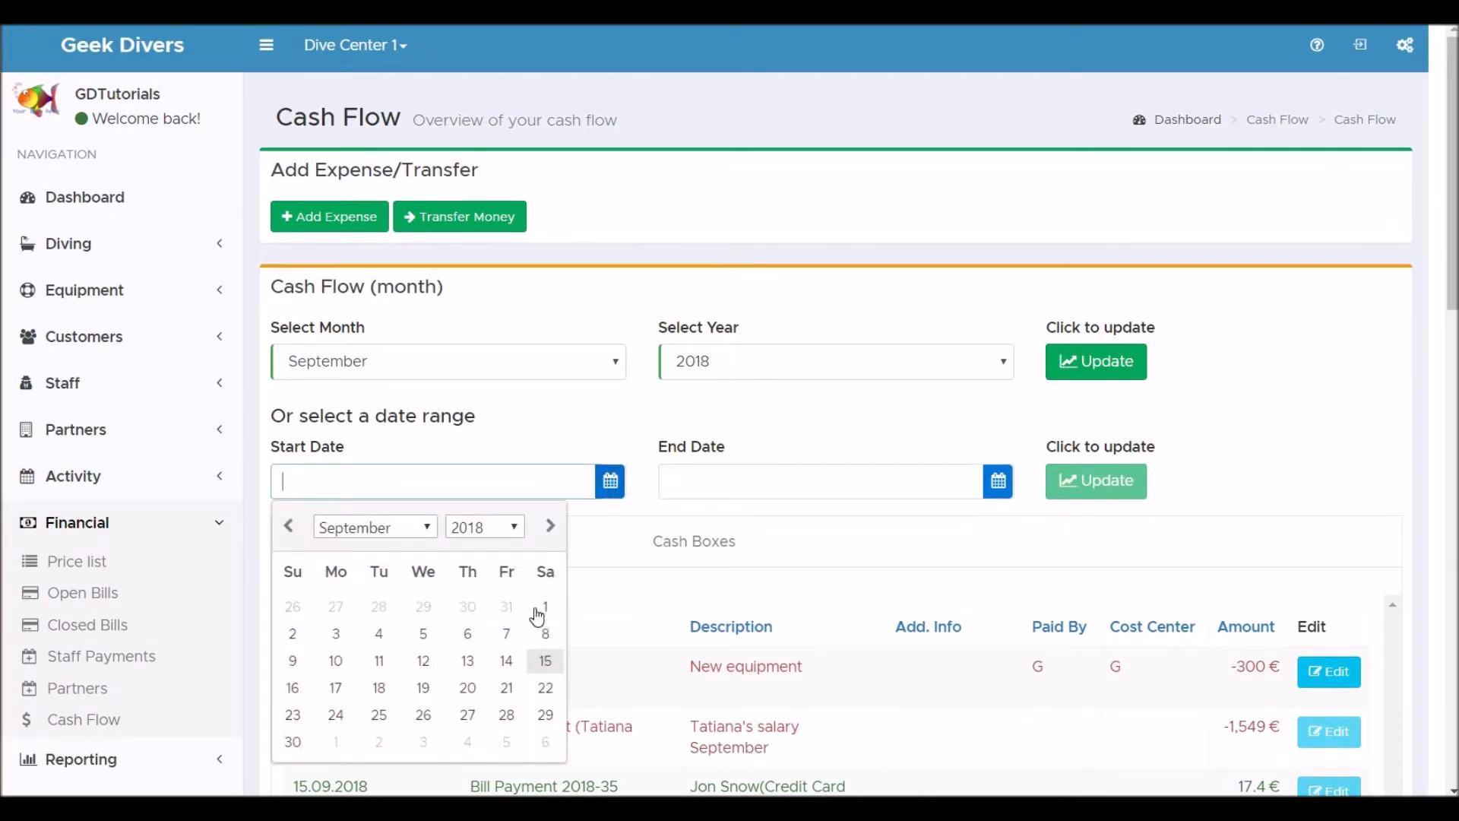
click(541, 608)
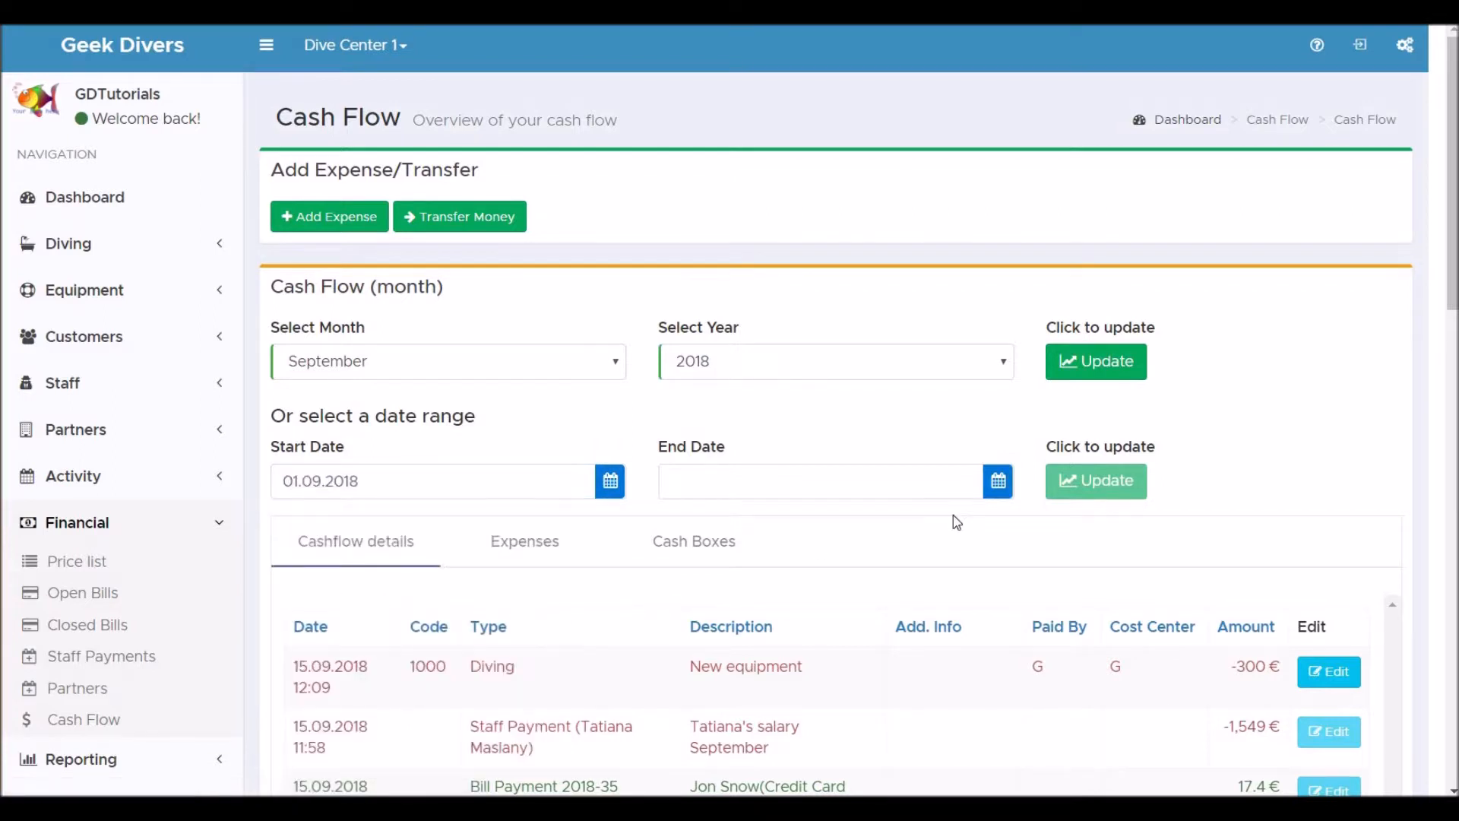
click(997, 482)
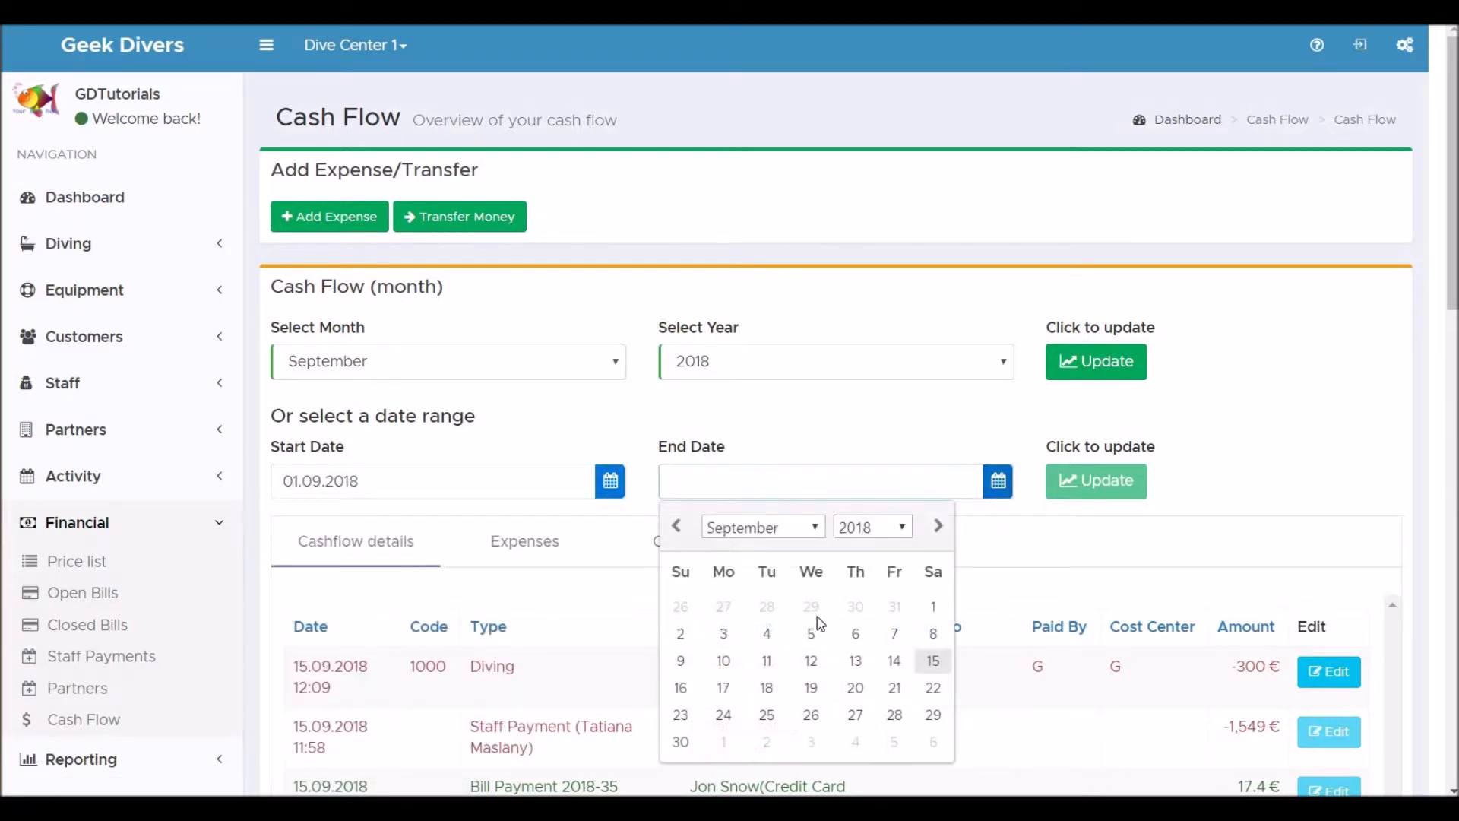
click(813, 635)
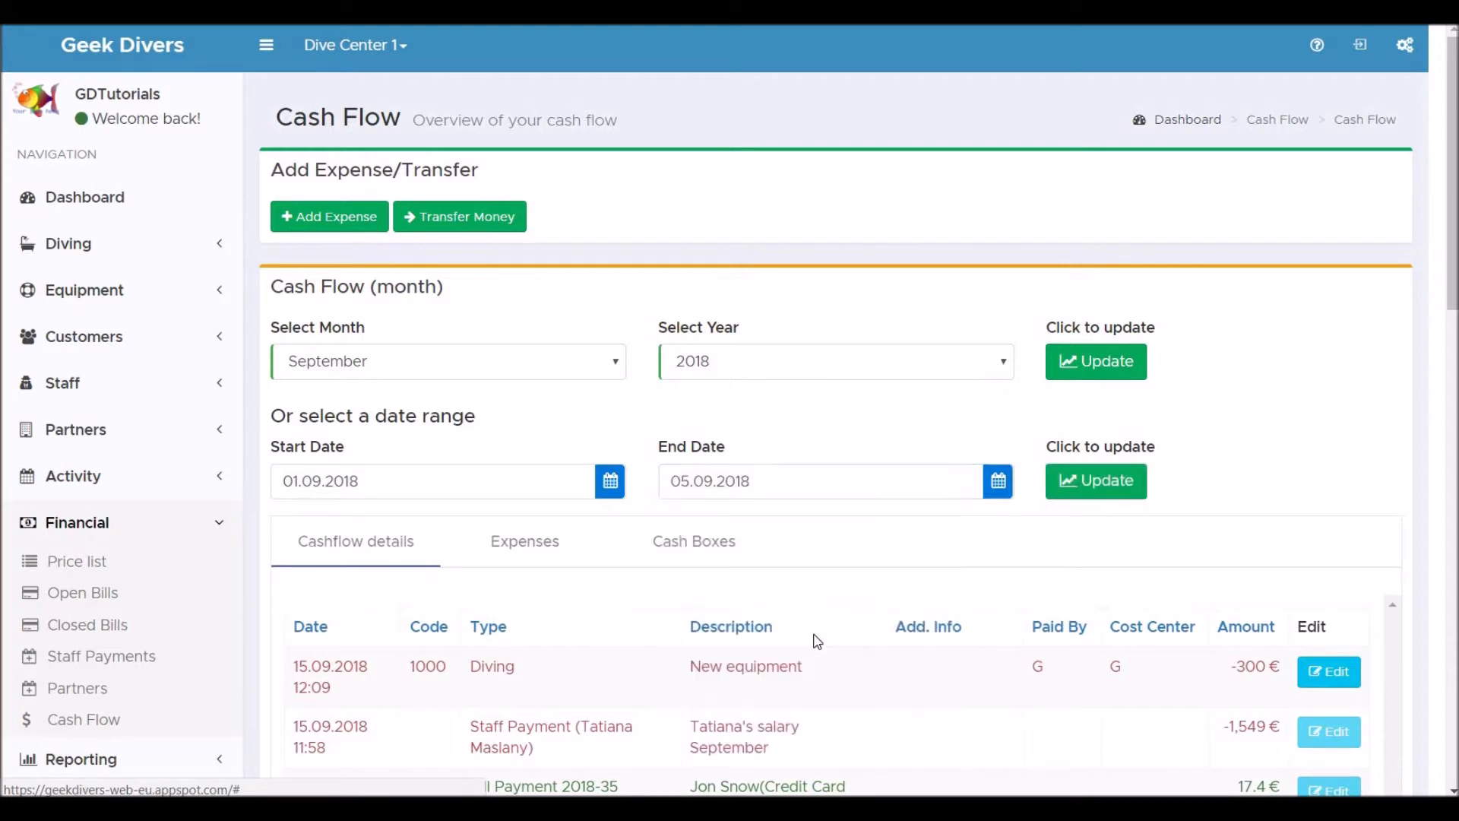
click(1105, 483)
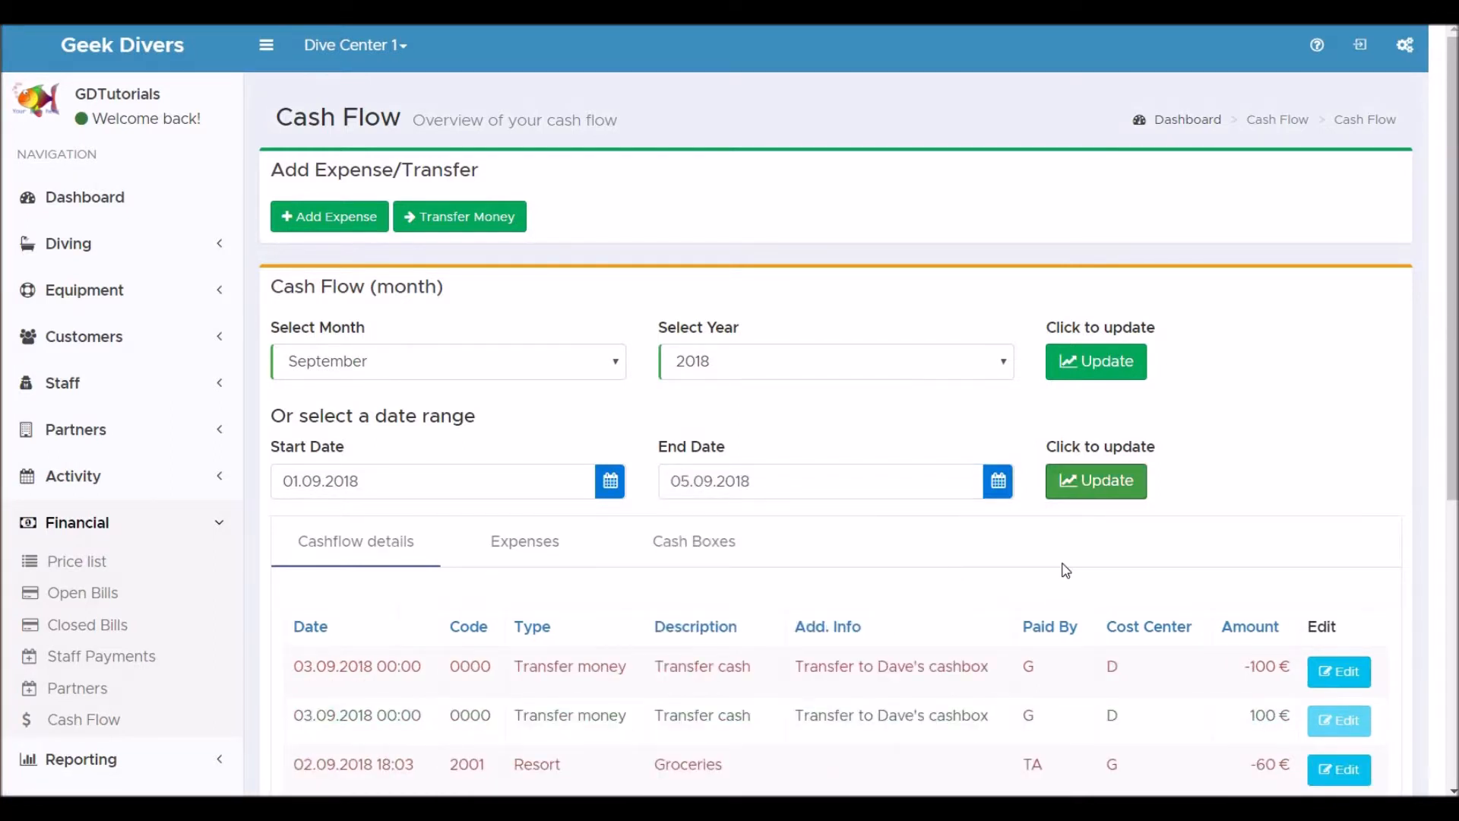
scroll(1067, 570, down, 2)
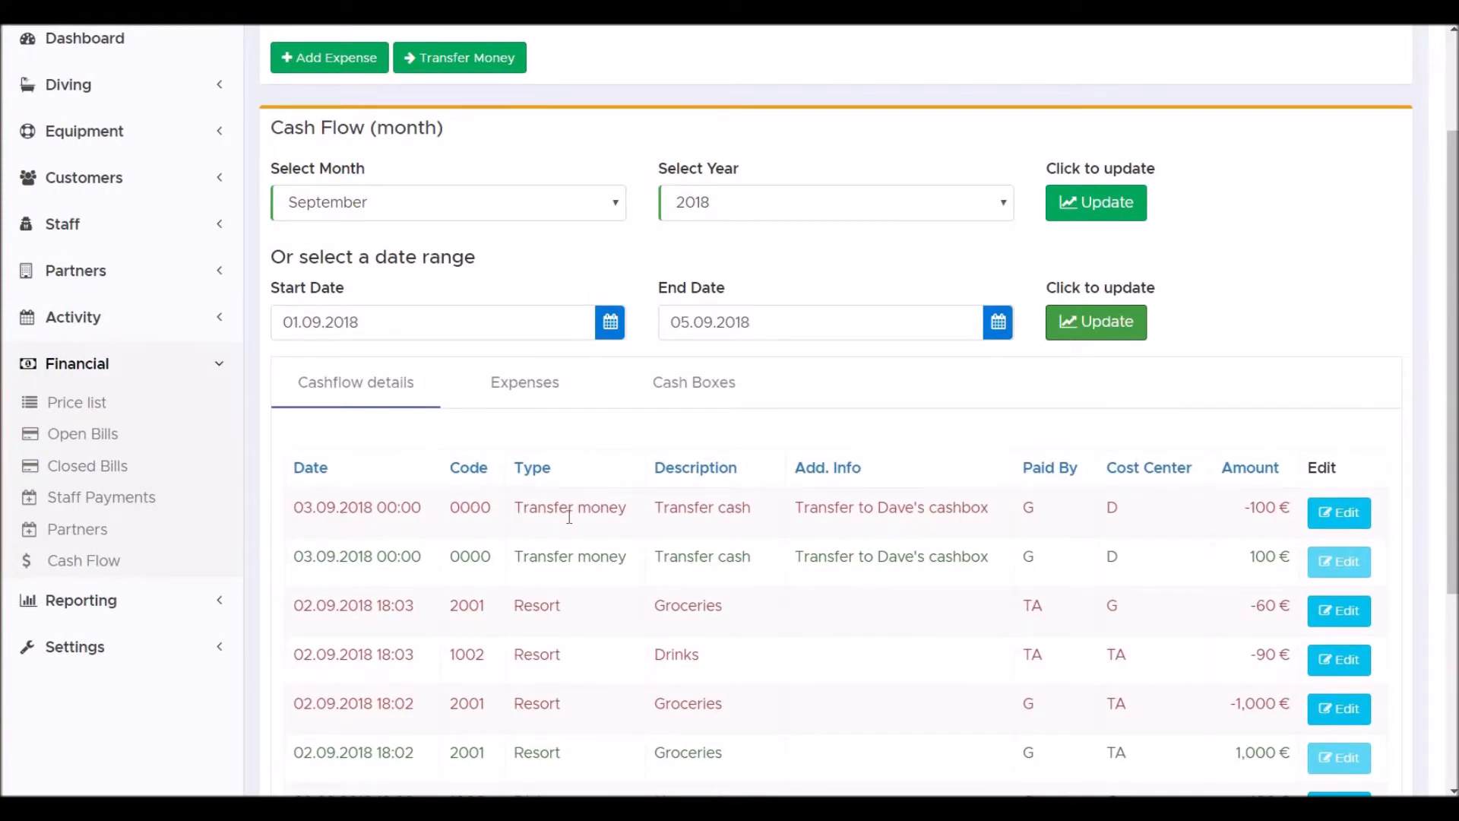
click(697, 386)
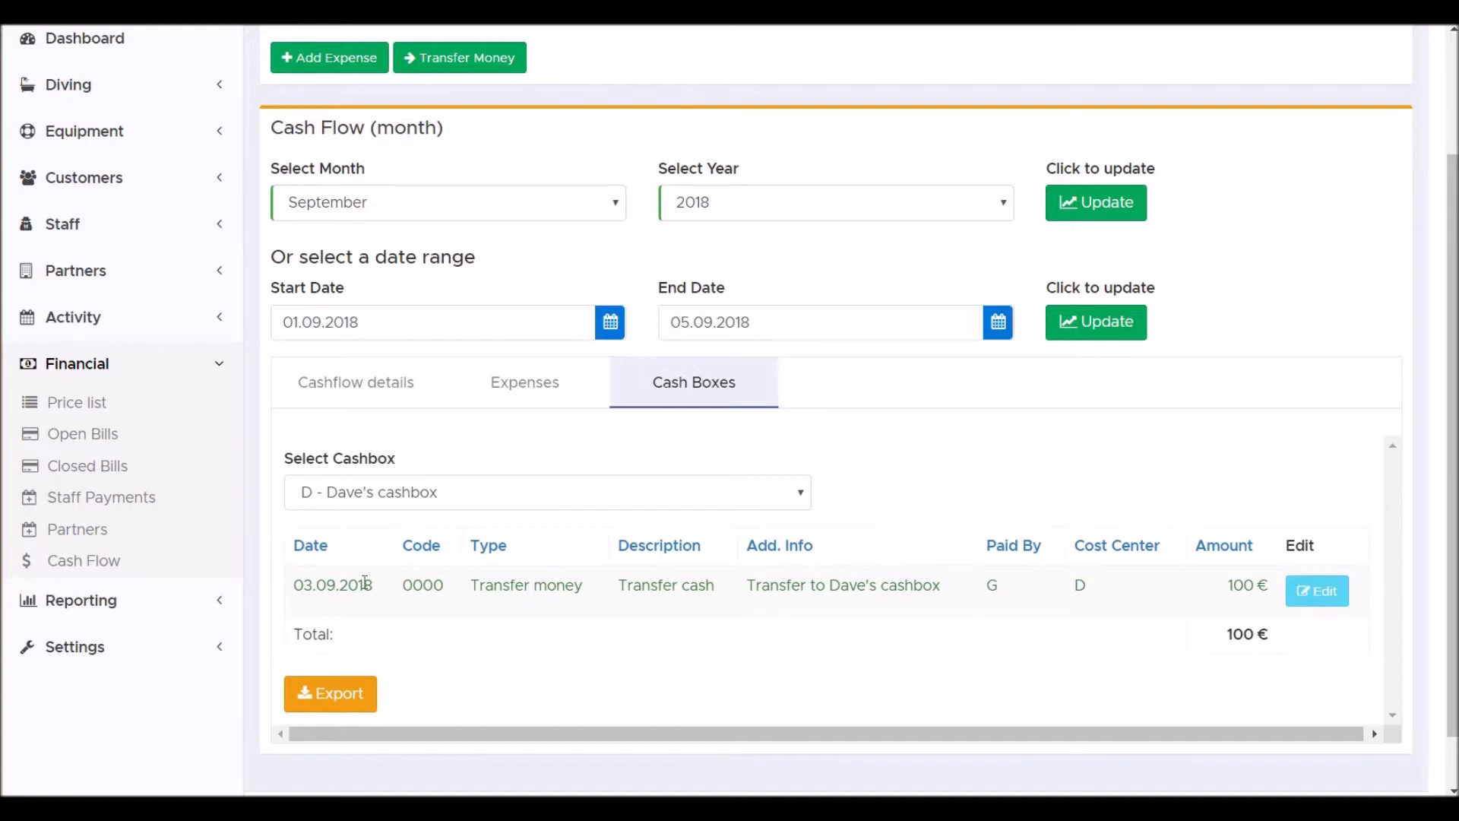
Start an expense dated 05.09.2018 with code 2001 (Resort, Groceries) and enter Coffee as additional info
click(349, 68)
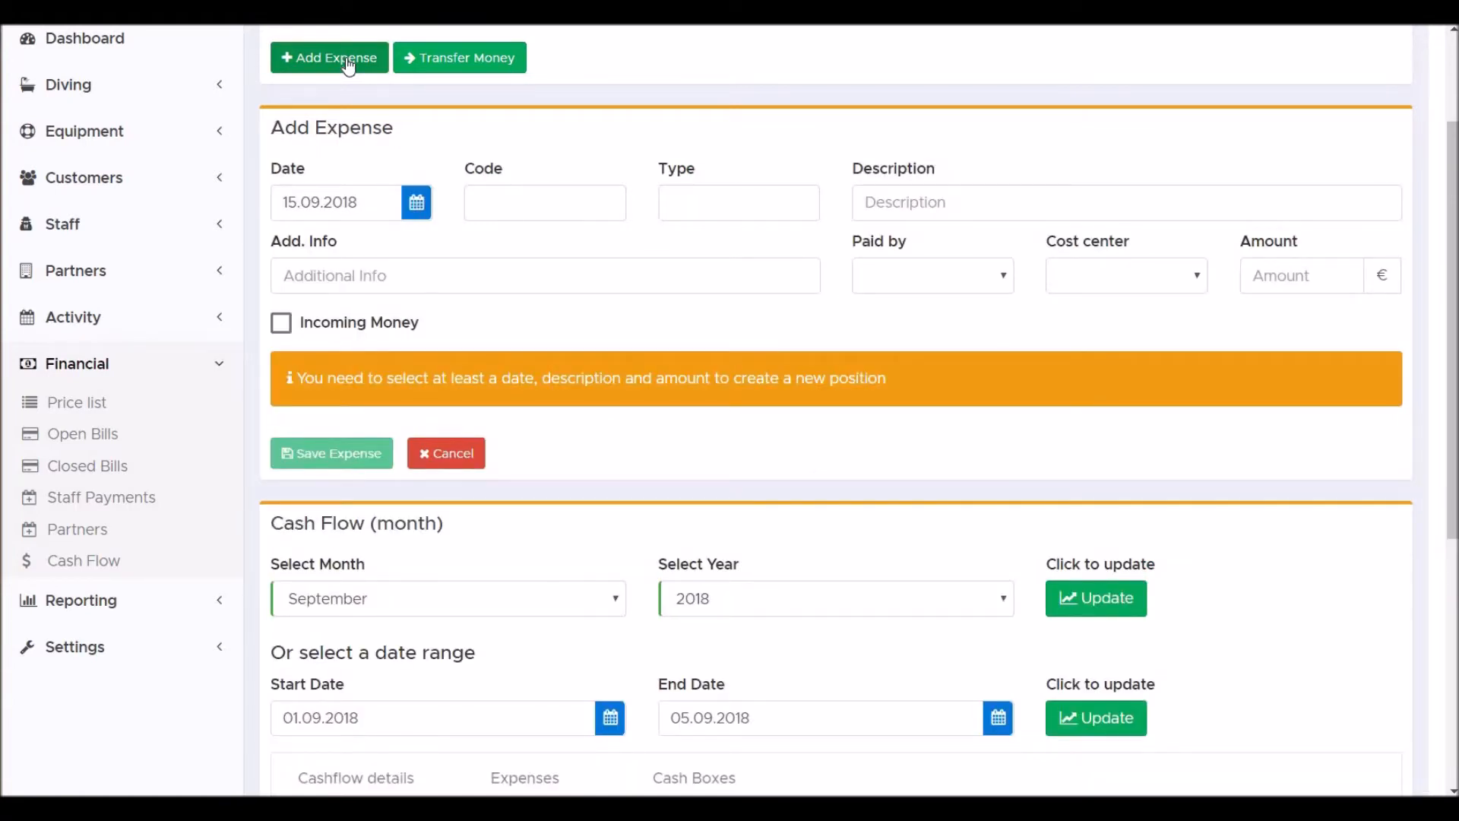
click(416, 202)
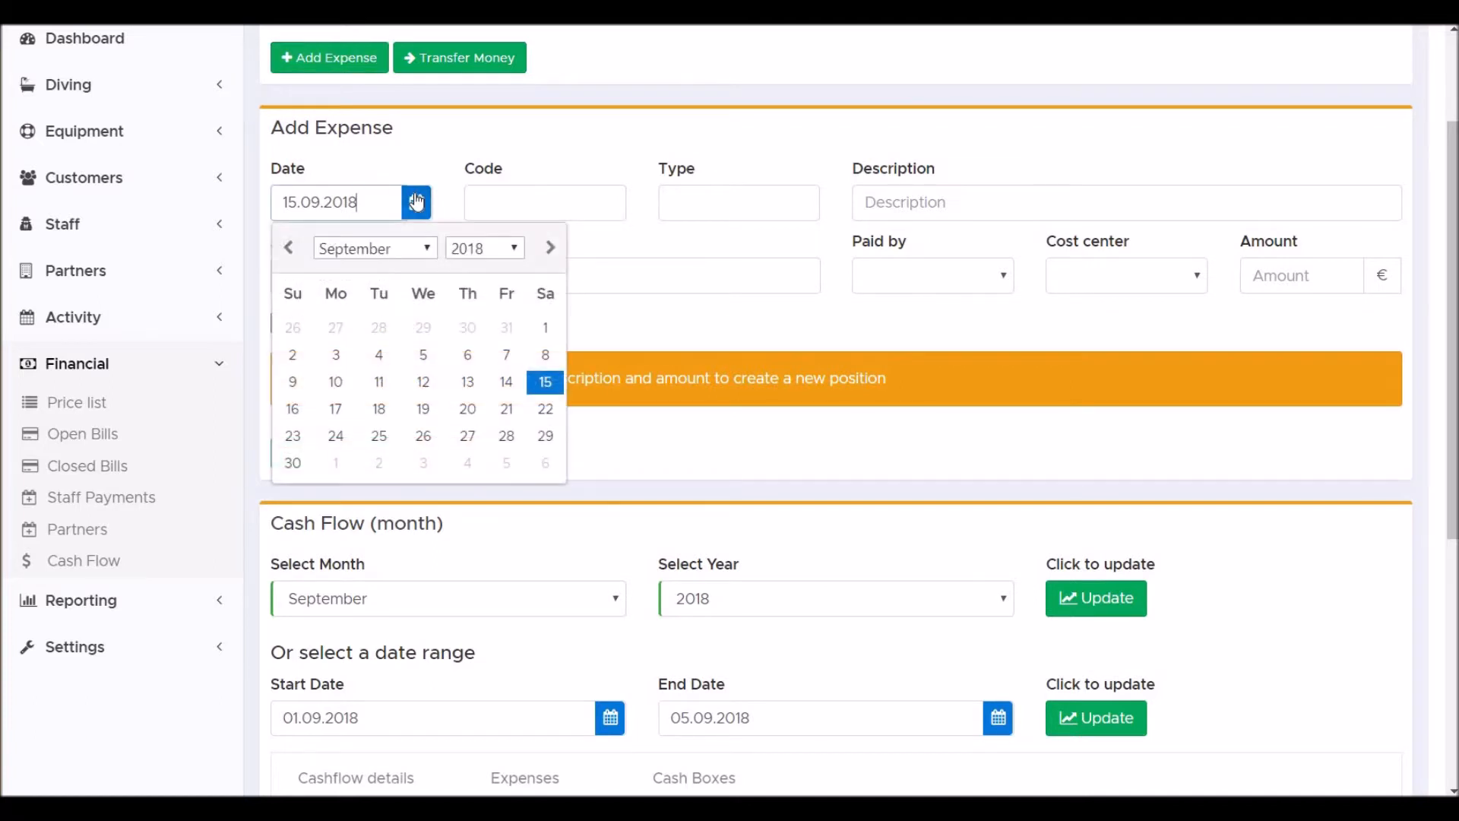
click(427, 356)
click(539, 202)
text(1)
key(Down)
key(Down)
key(Down)
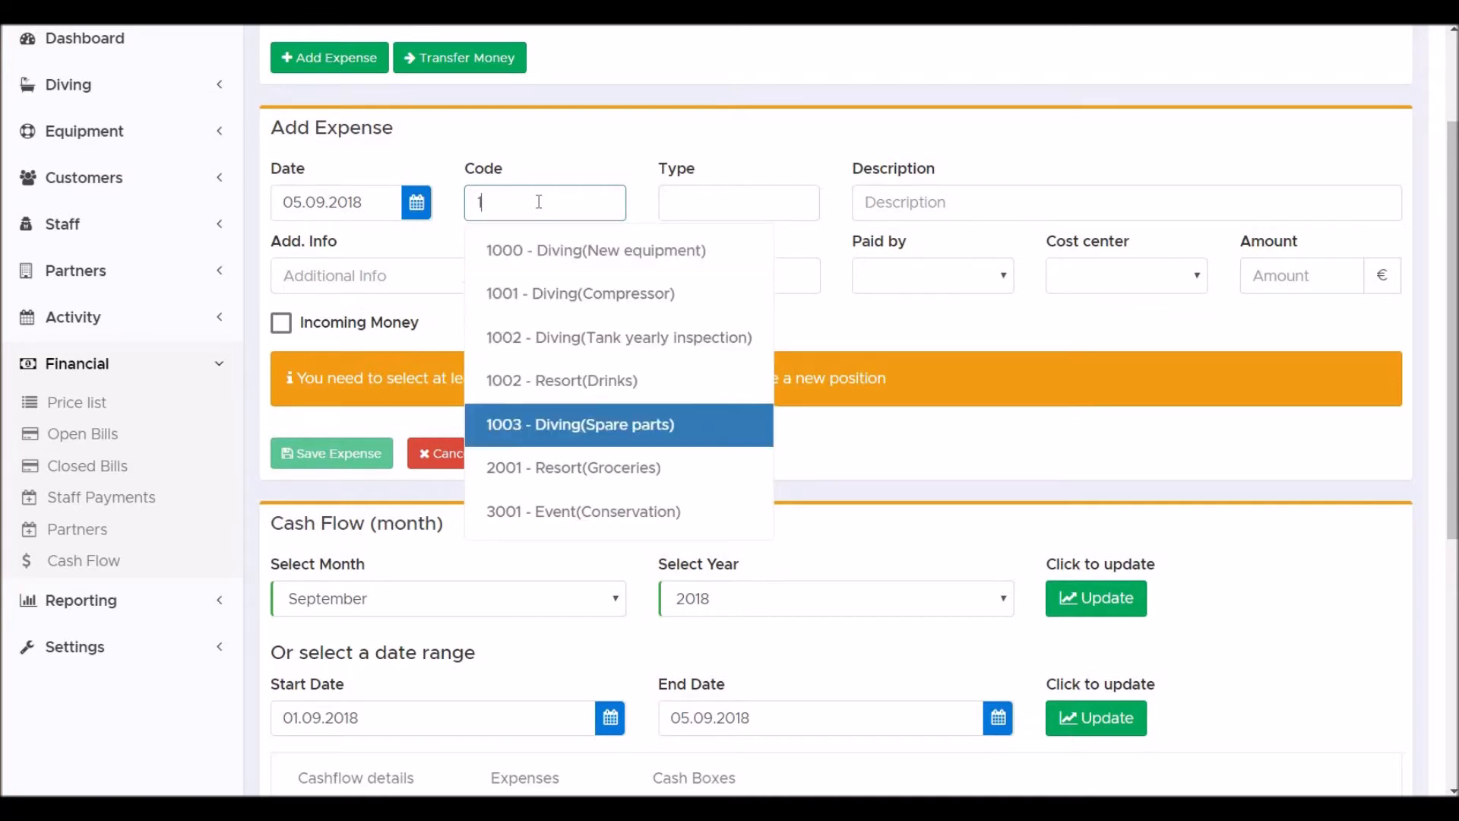
key(Down)
key(Return)
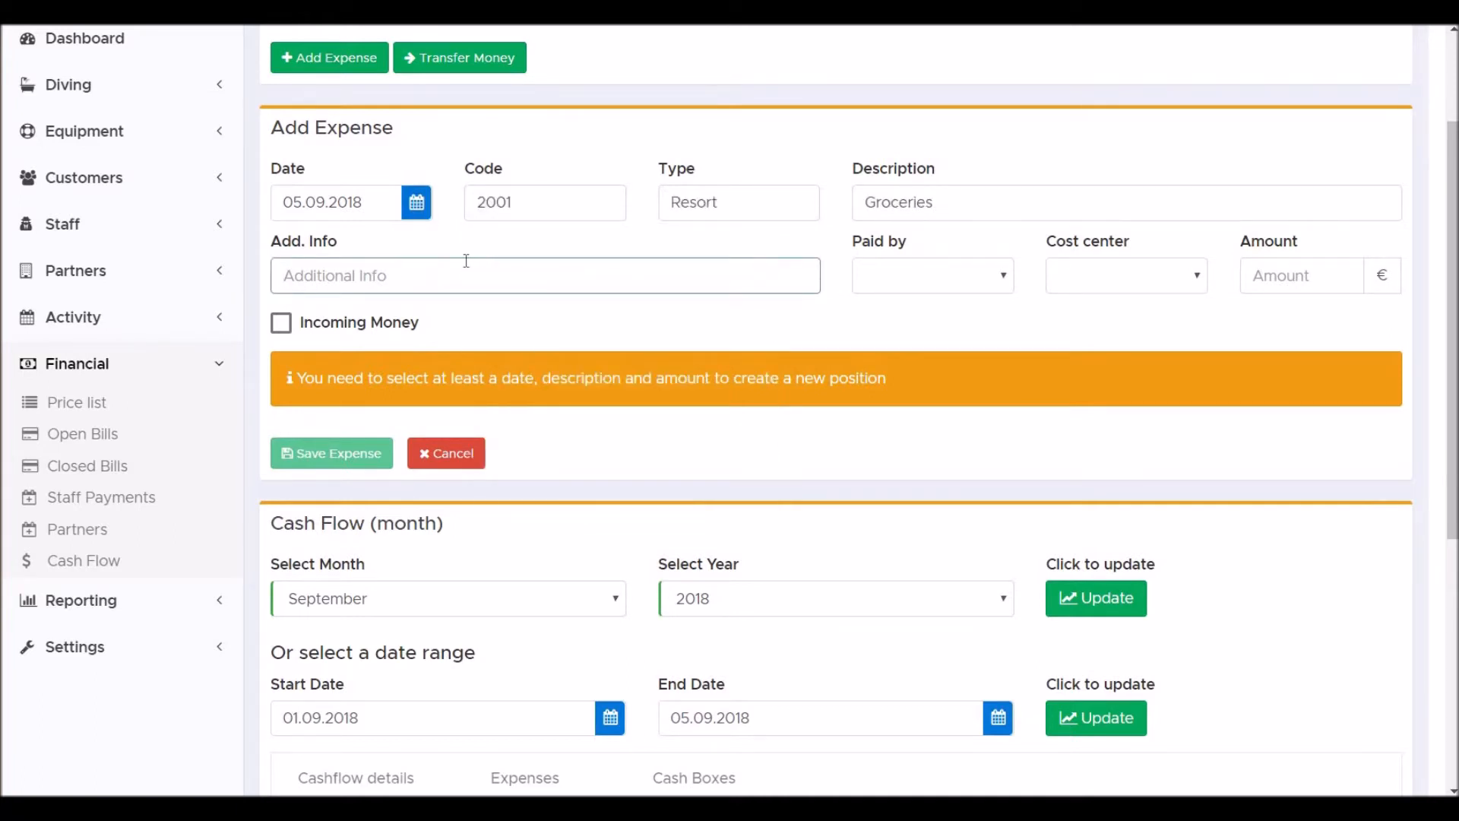
text(Coffee)
Set the coffee expense as paid by cashbox D with cost center D and an amount of 10 €, and save it
click(966, 285)
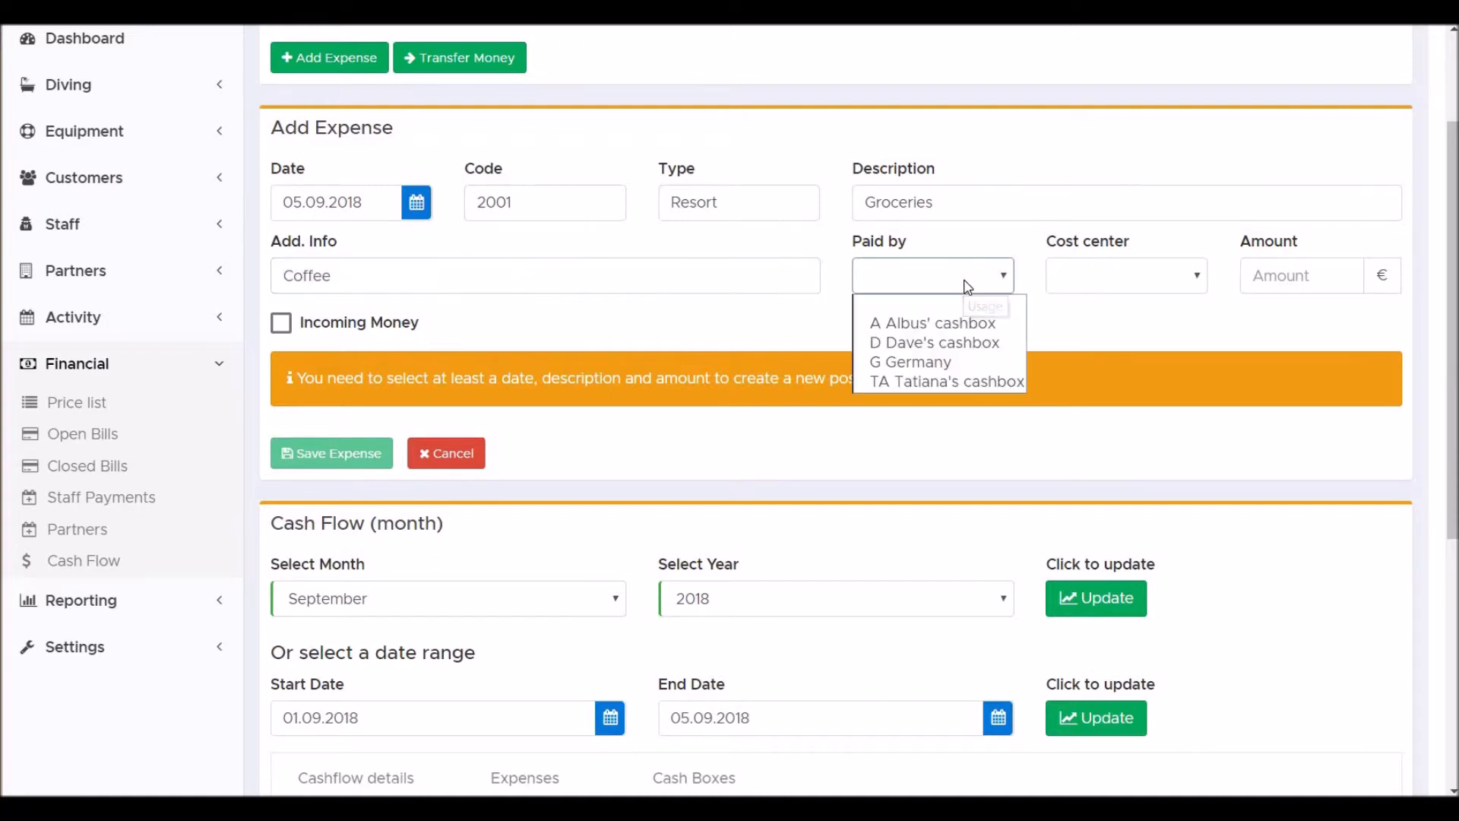
click(952, 342)
click(1110, 277)
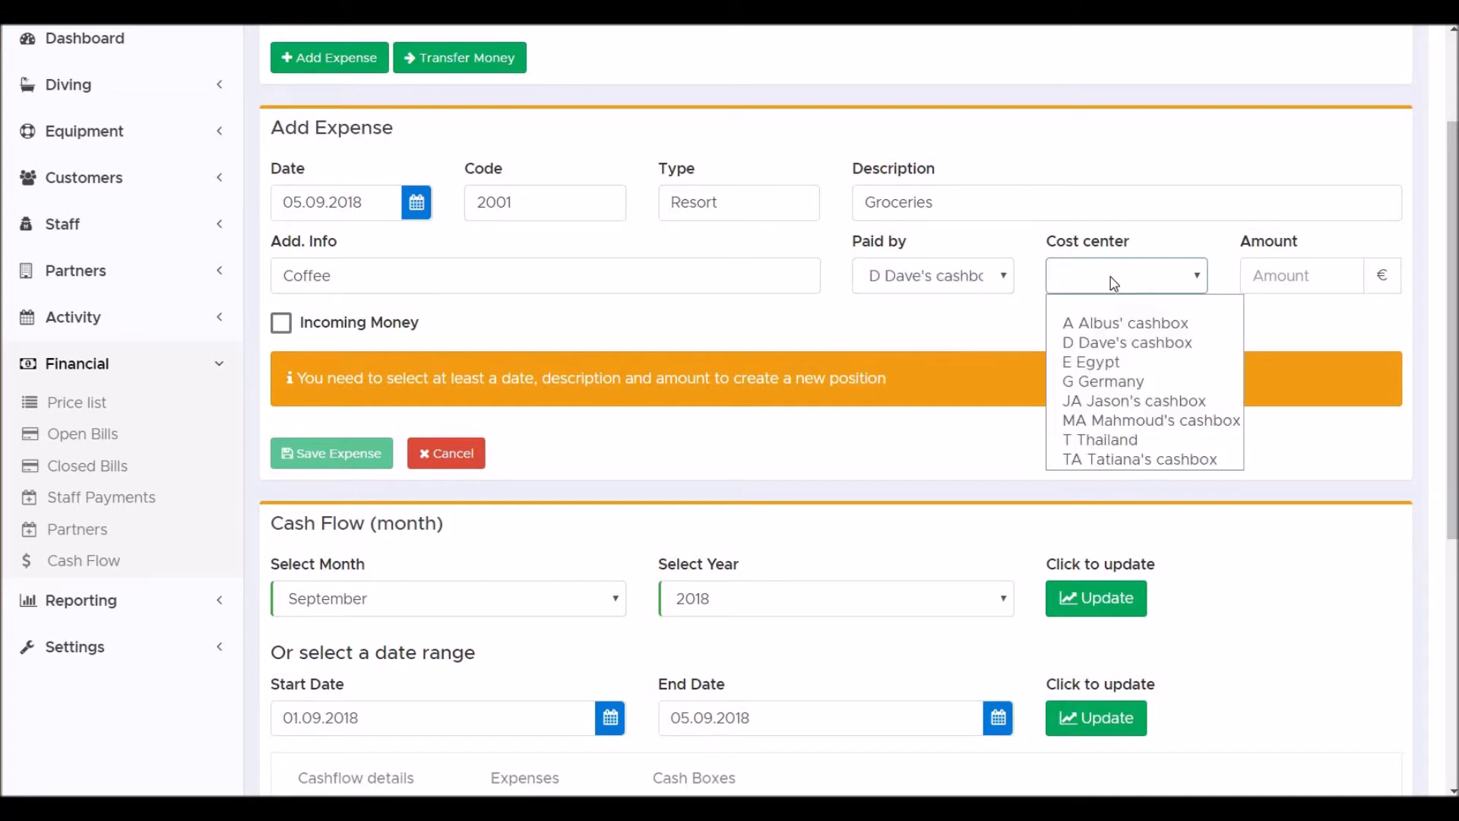
click(1140, 342)
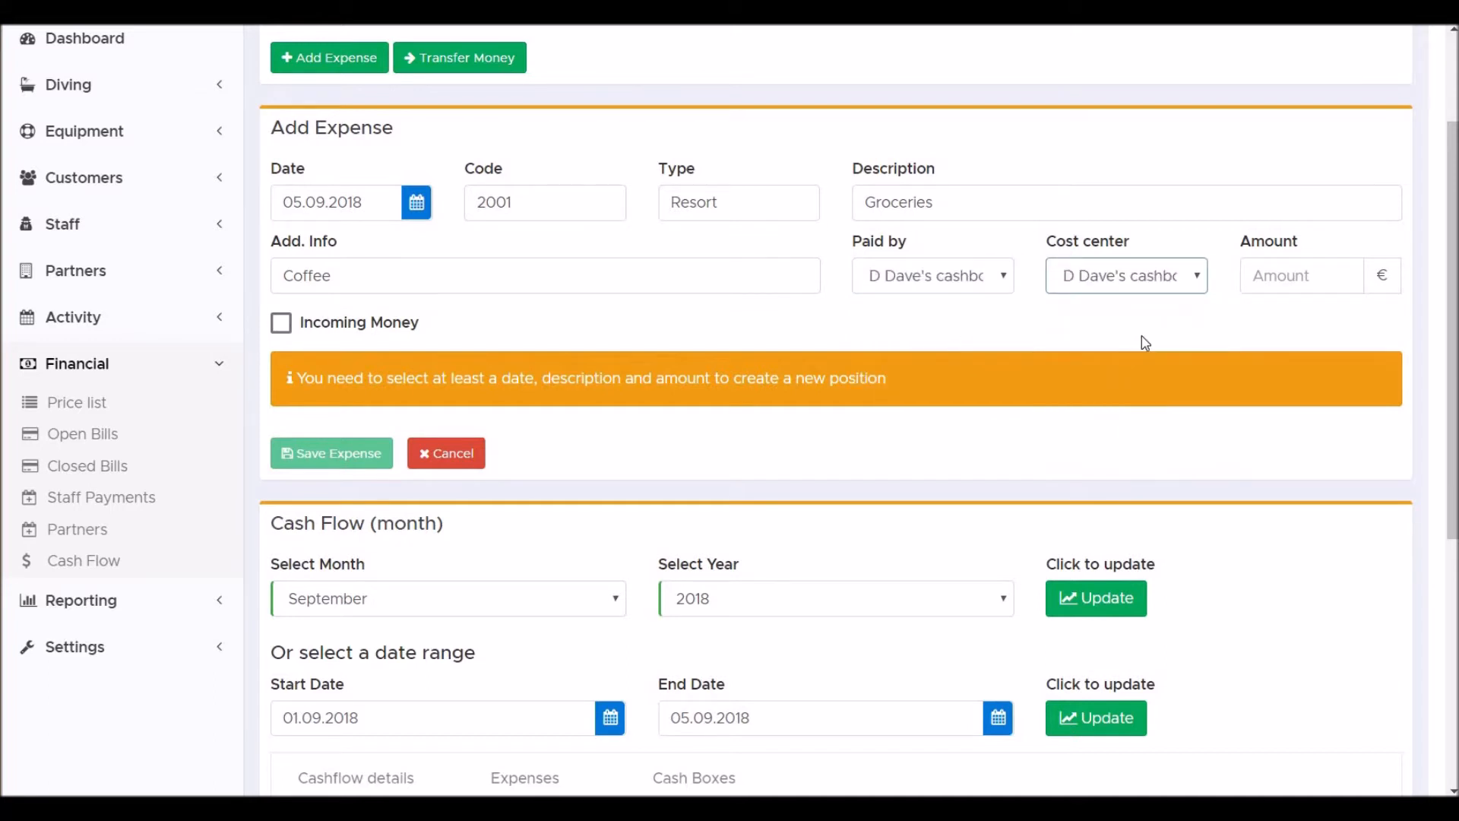
click(1273, 278)
text(10)
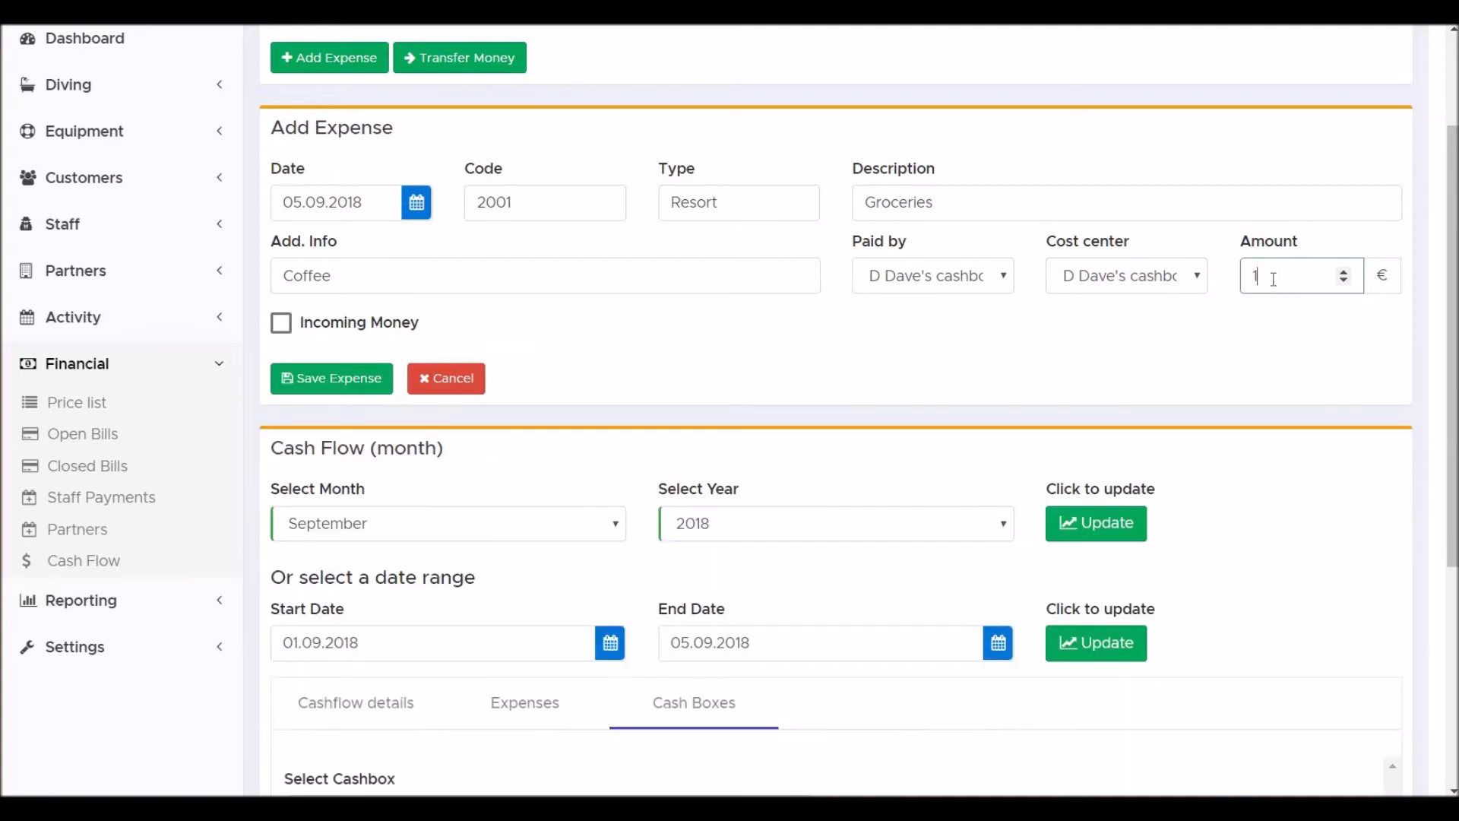
click(319, 386)
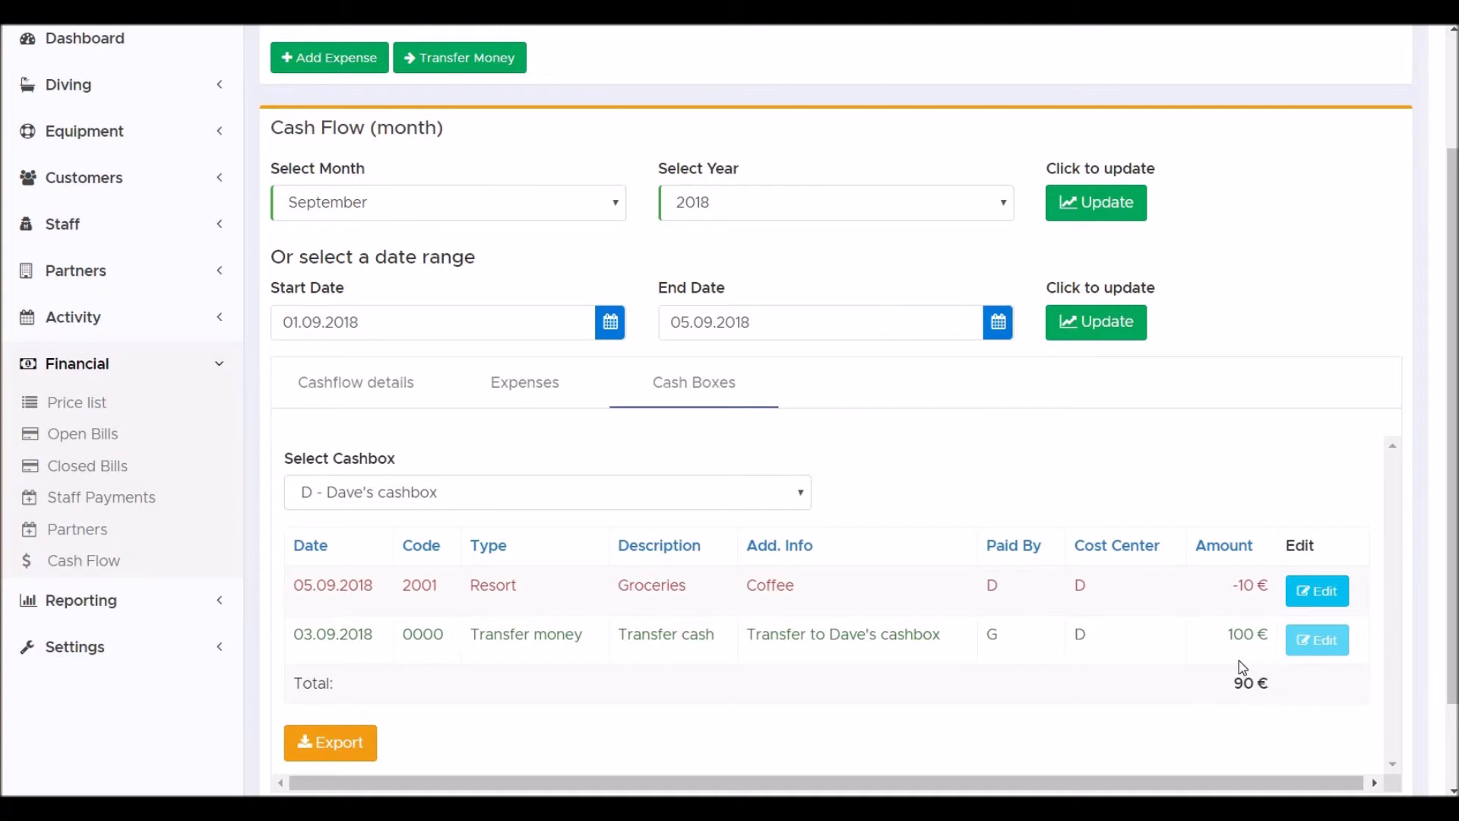
Start a money transfer dated 10.09.2018 with code 0000 (Transfer money, Transfer cash)
click(475, 67)
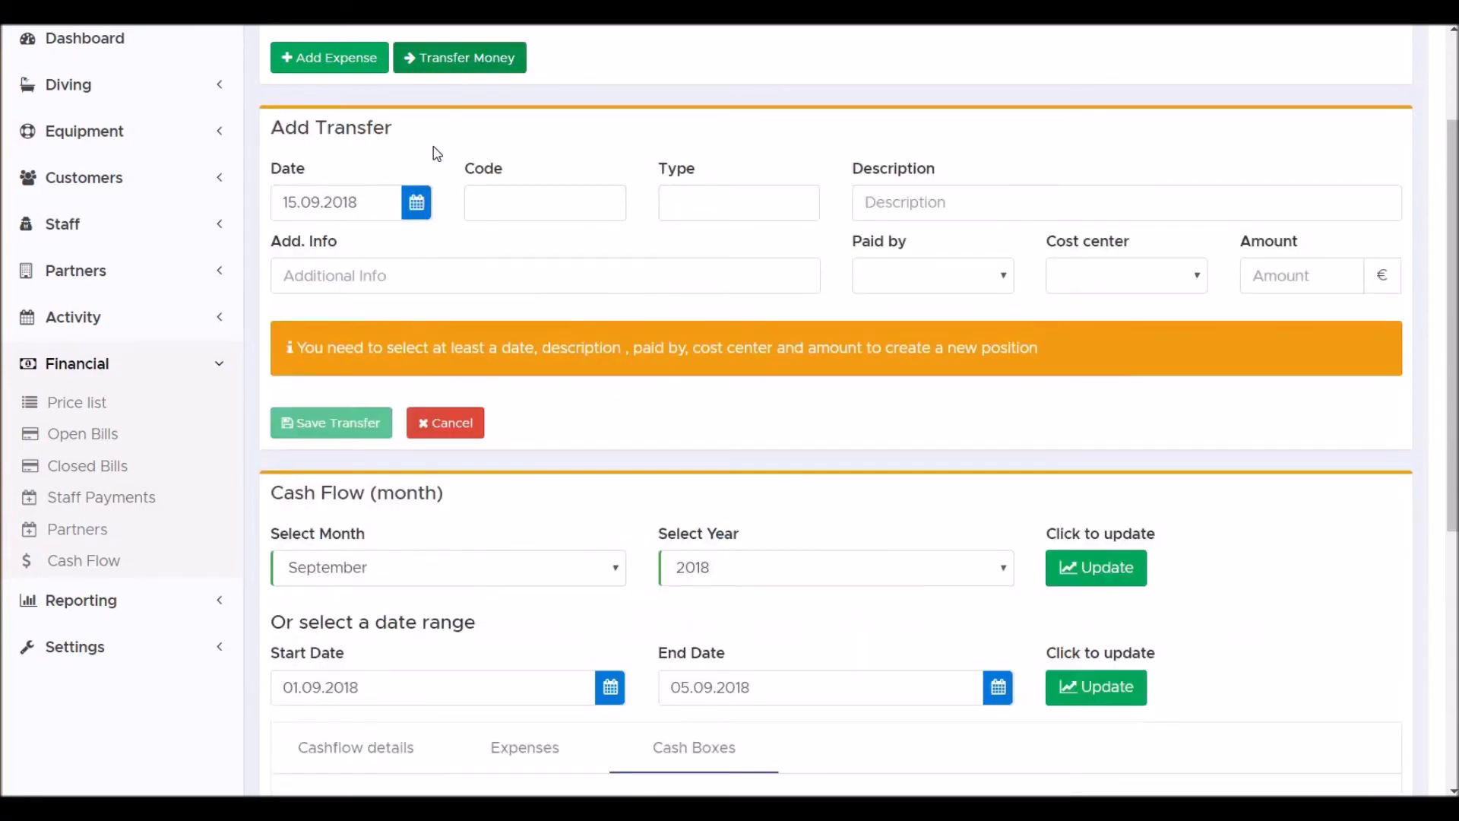
click(417, 204)
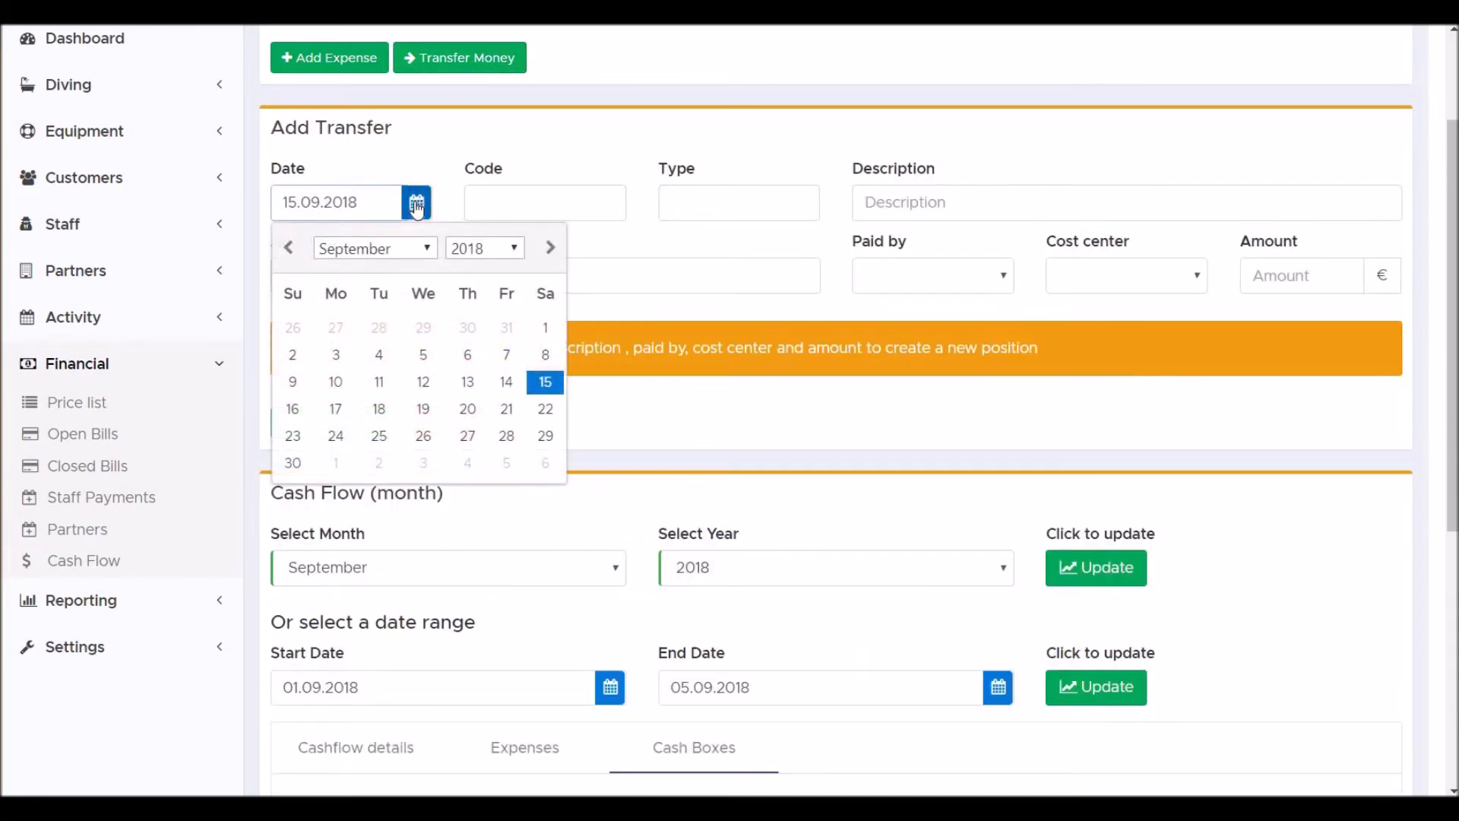
click(337, 383)
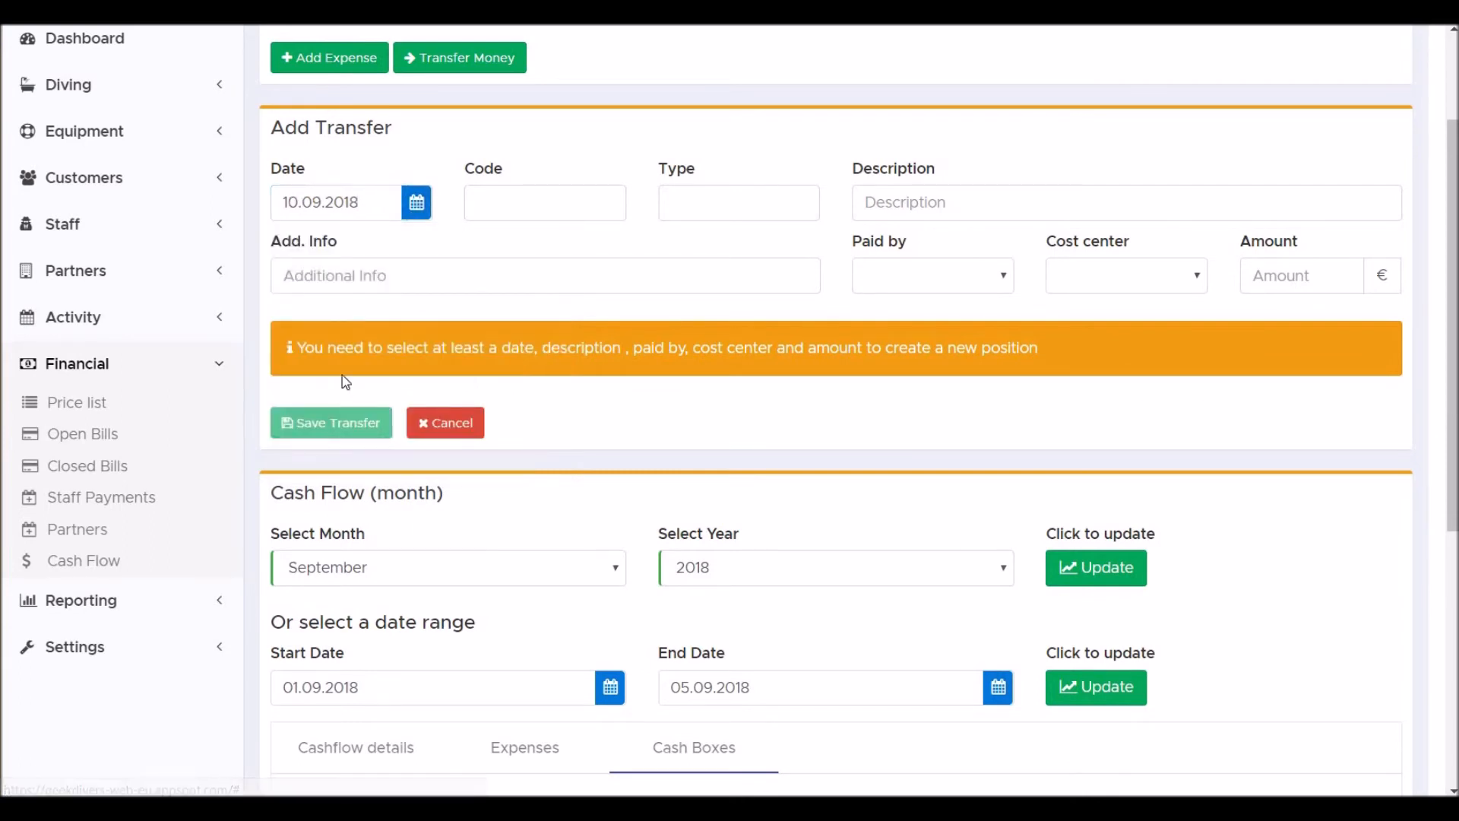
click(517, 192)
text(0)
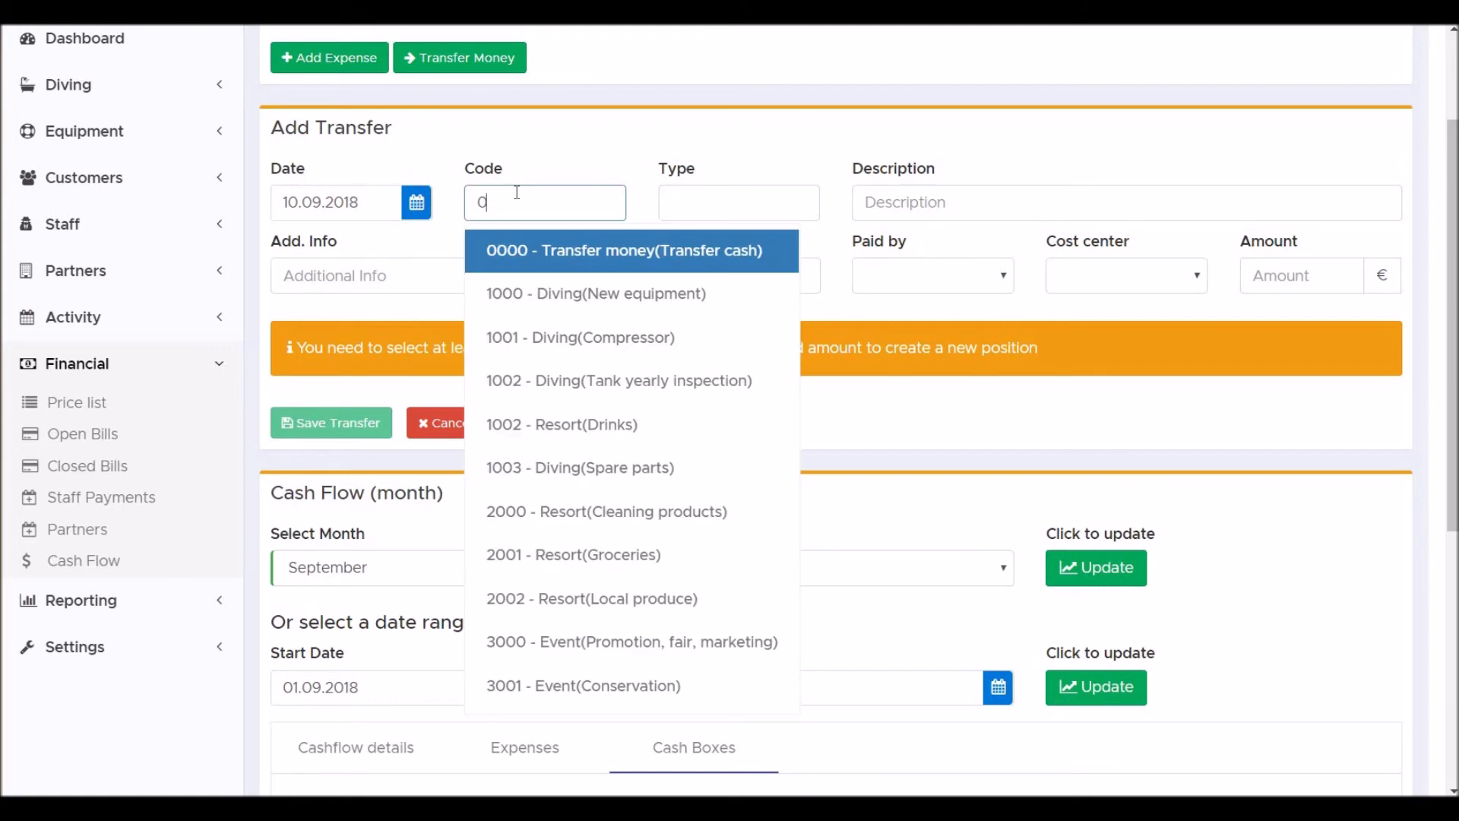
click(591, 246)
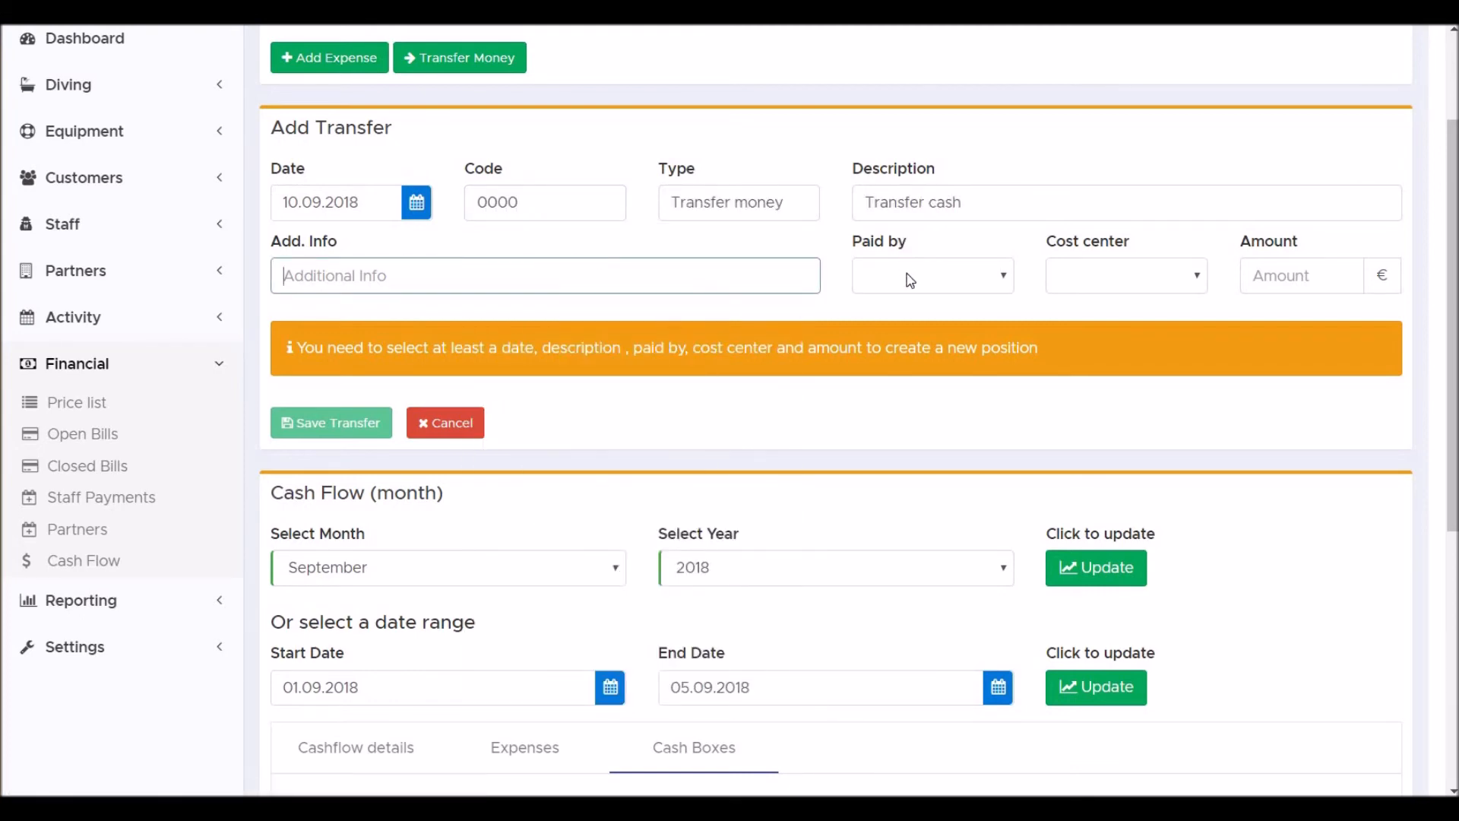
Set the transfer as paid by cashbox D to cost center G Germany with an amount of 90 €, save it, and check cashbox D
click(910, 278)
click(922, 344)
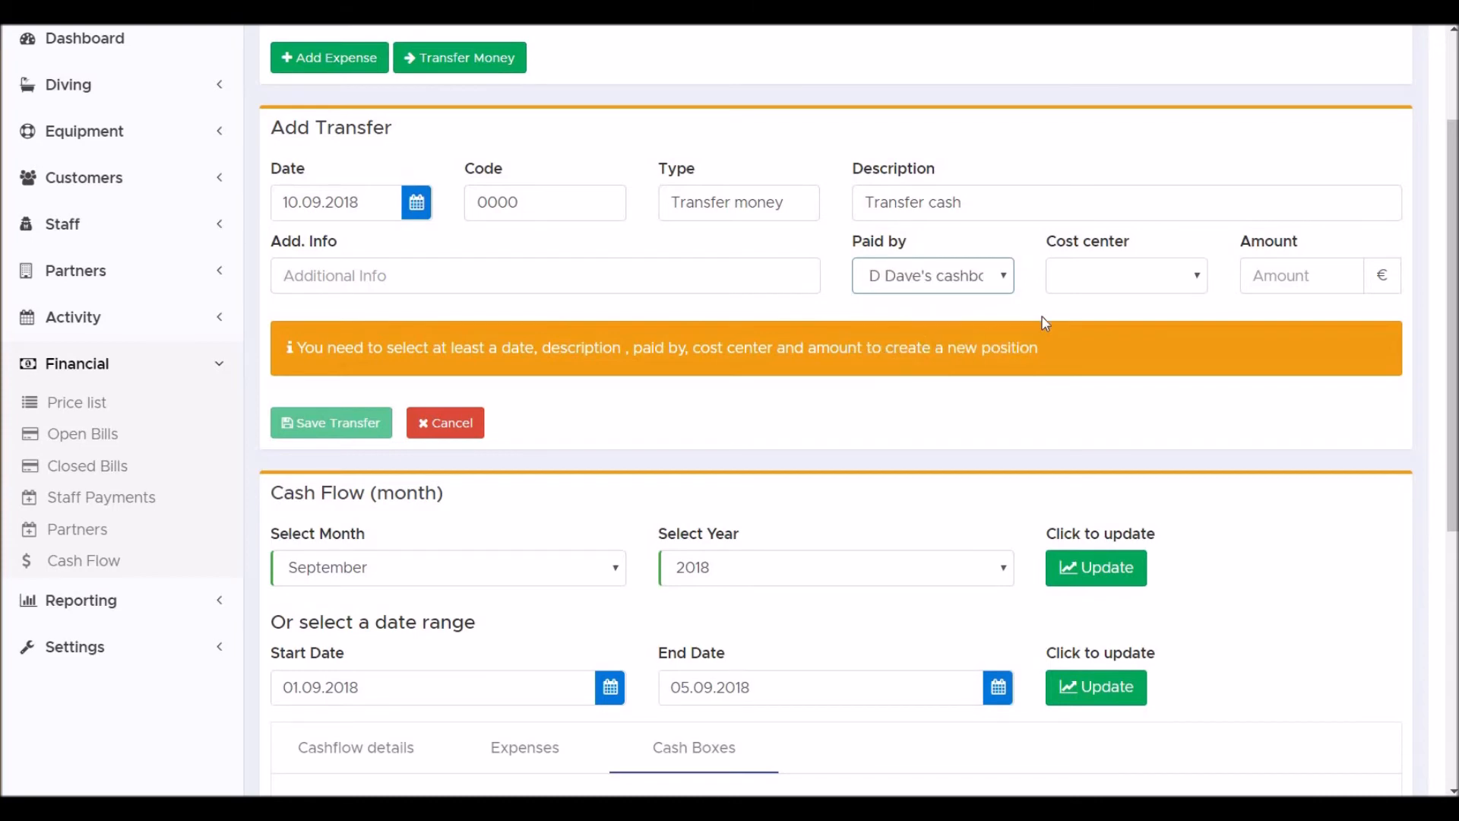
click(1112, 283)
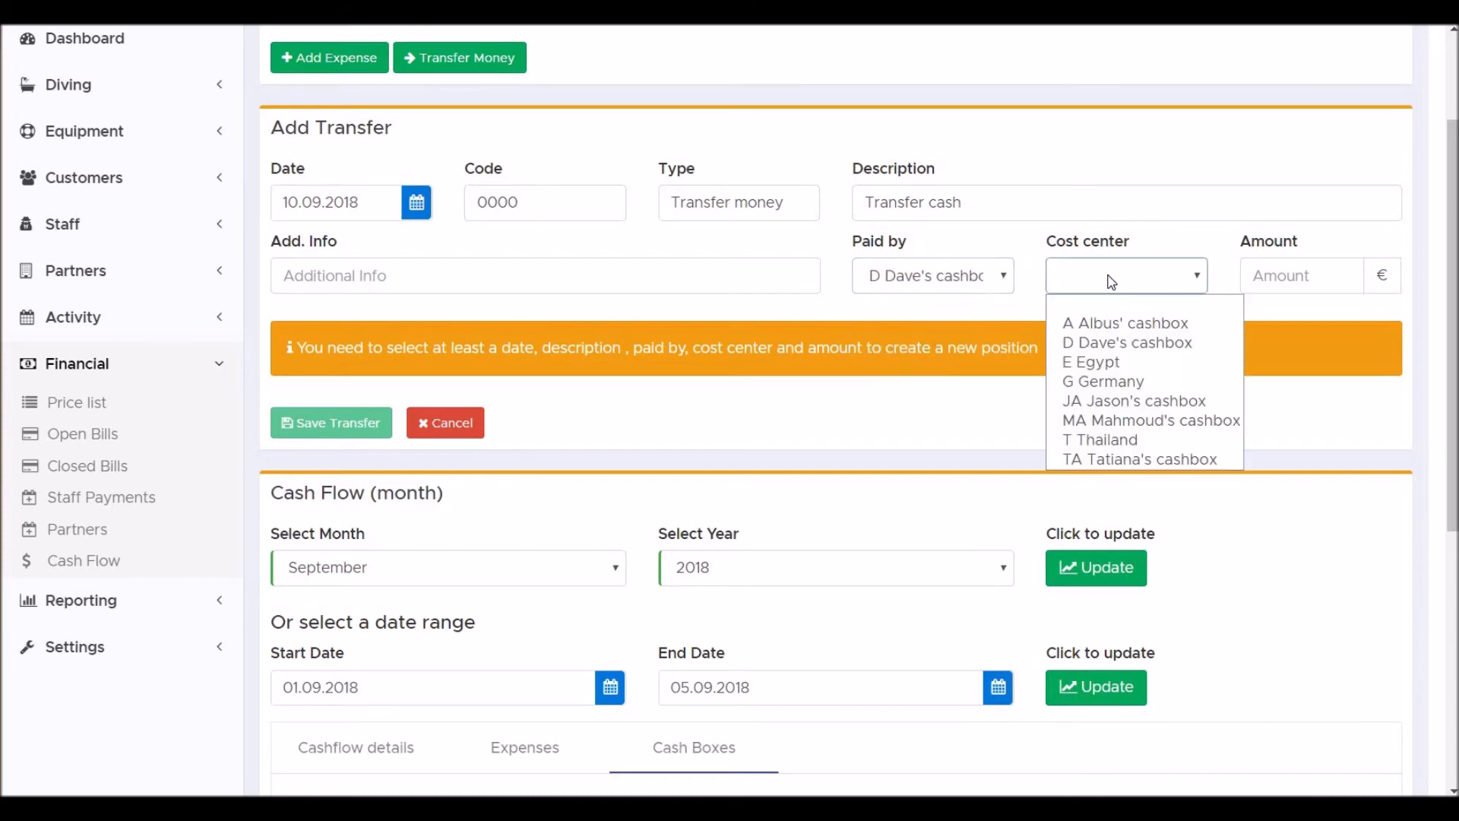
click(1128, 383)
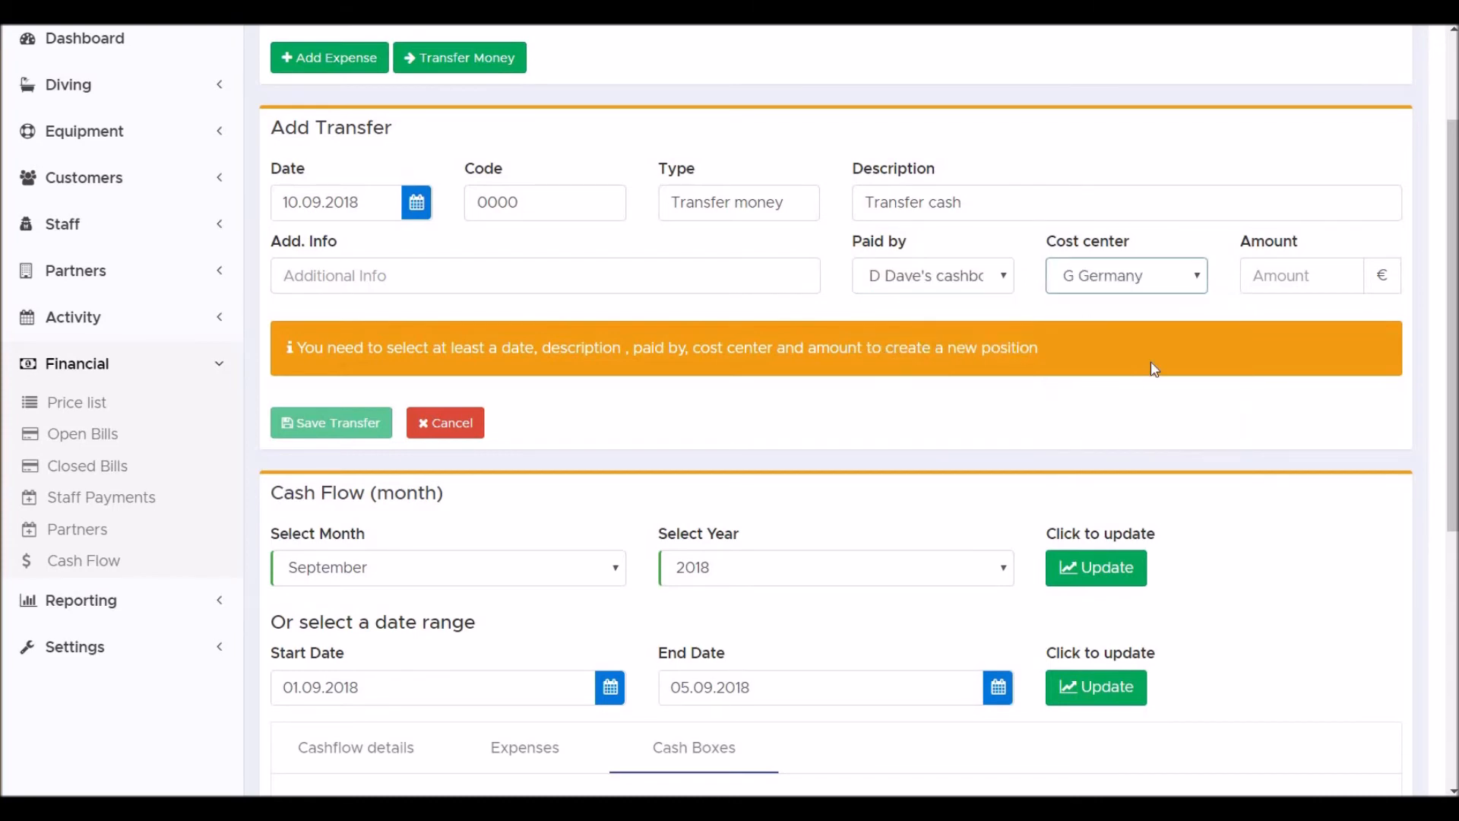
click(1271, 272)
scroll(1149, 421, down, 6)
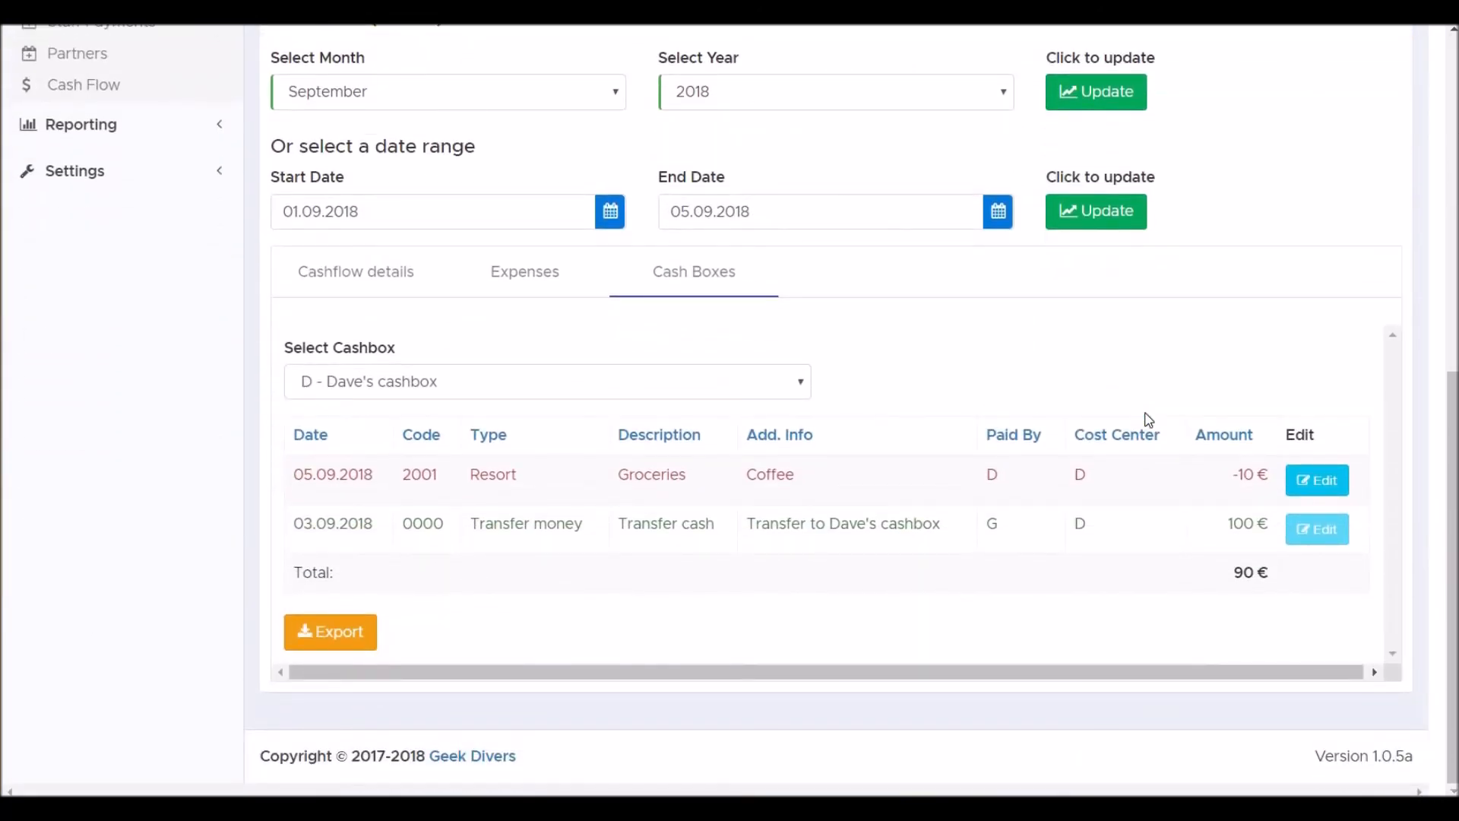
scroll(1149, 420, up, 6)
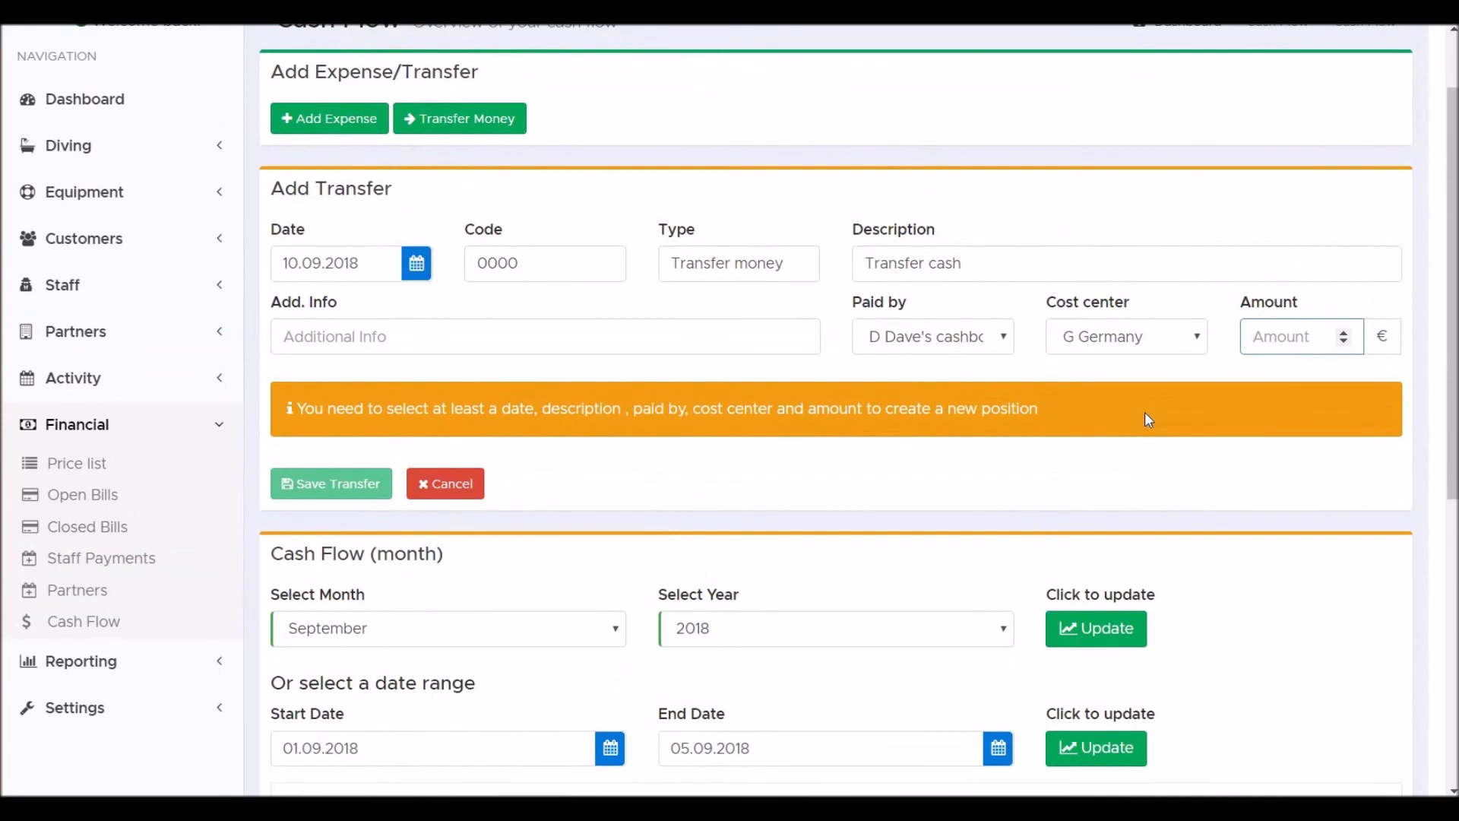
text(90)
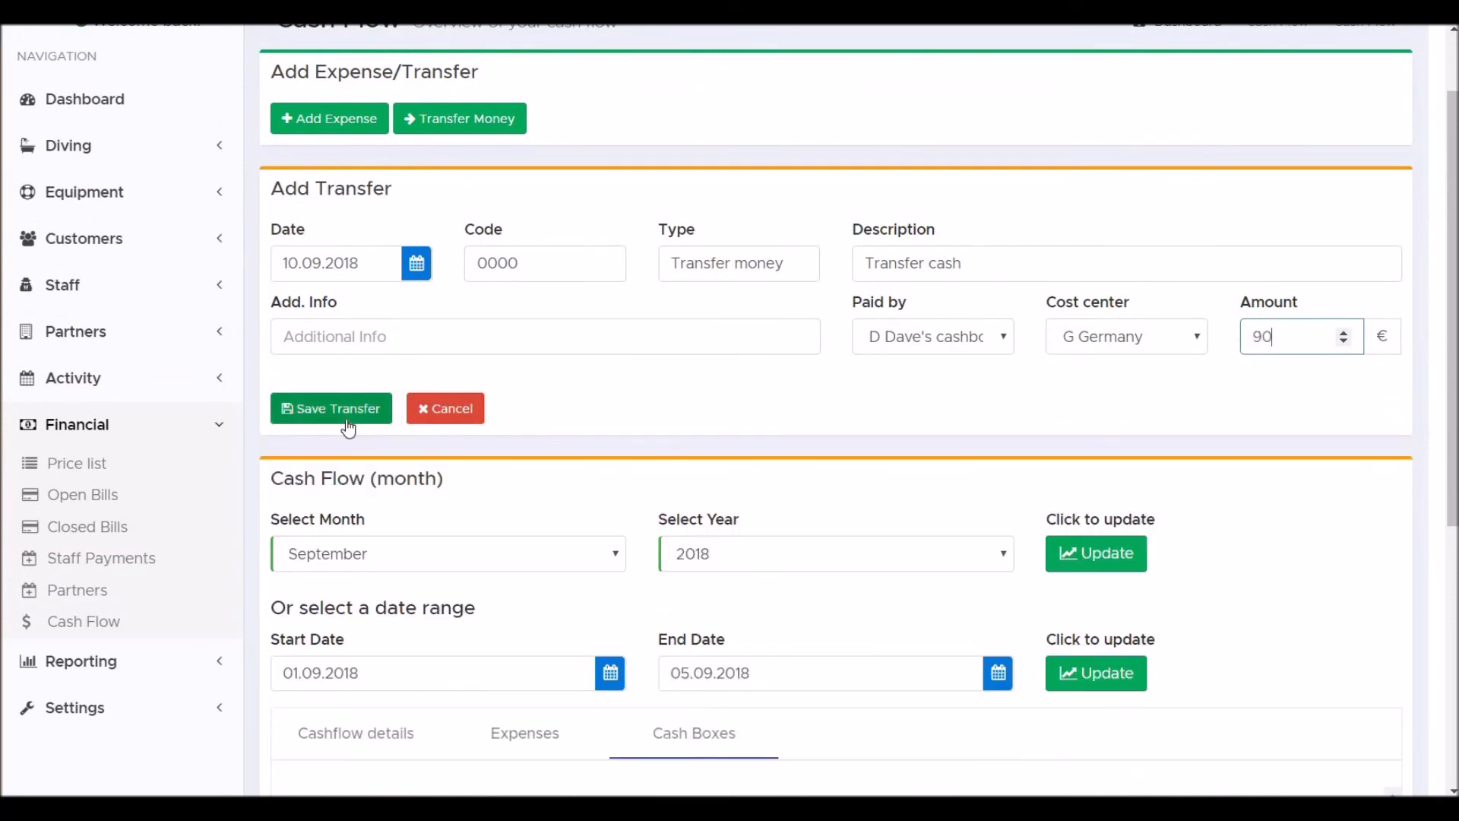
click(347, 411)
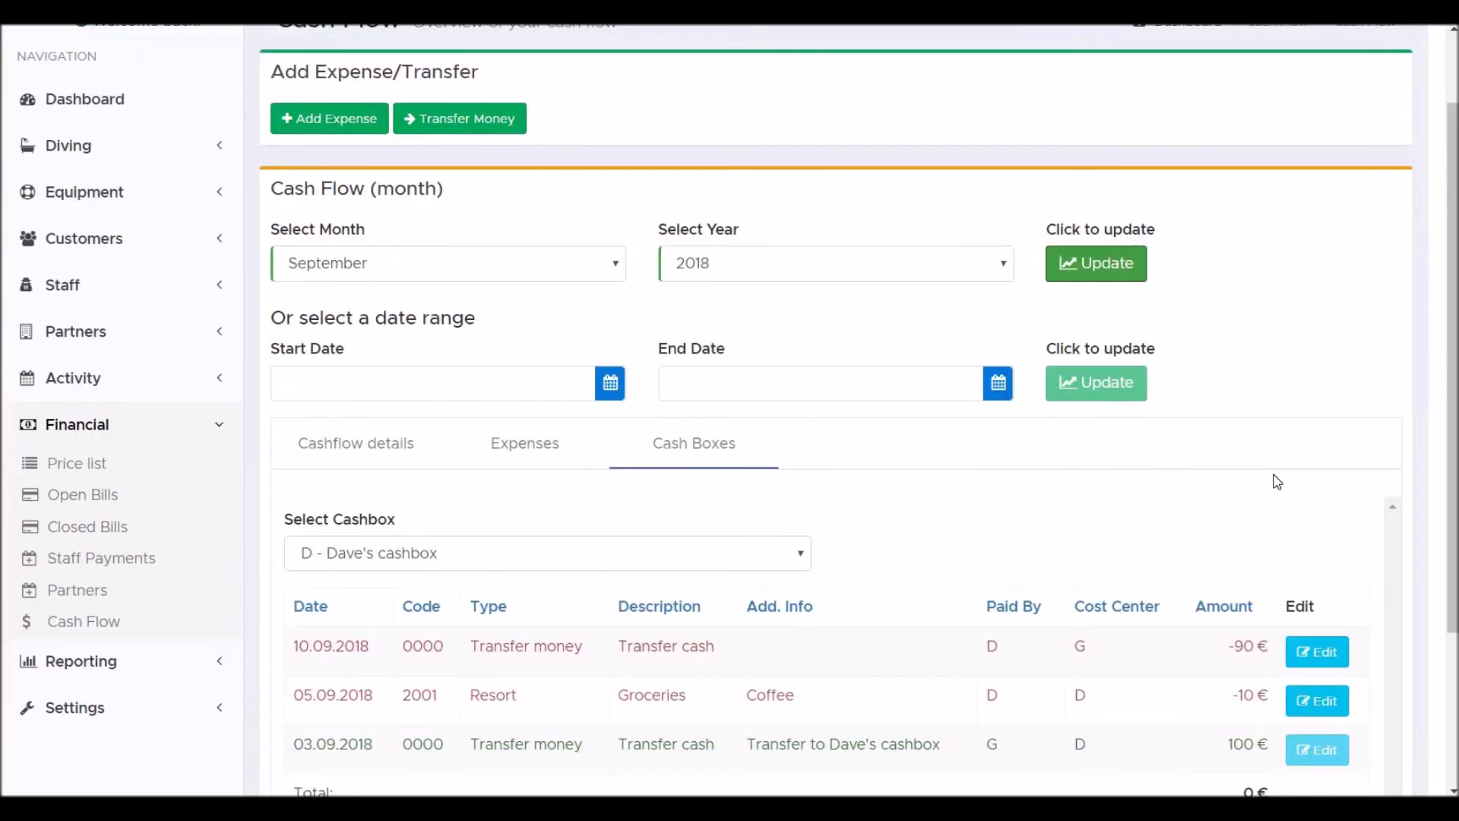
scroll(1277, 481, down, 3)
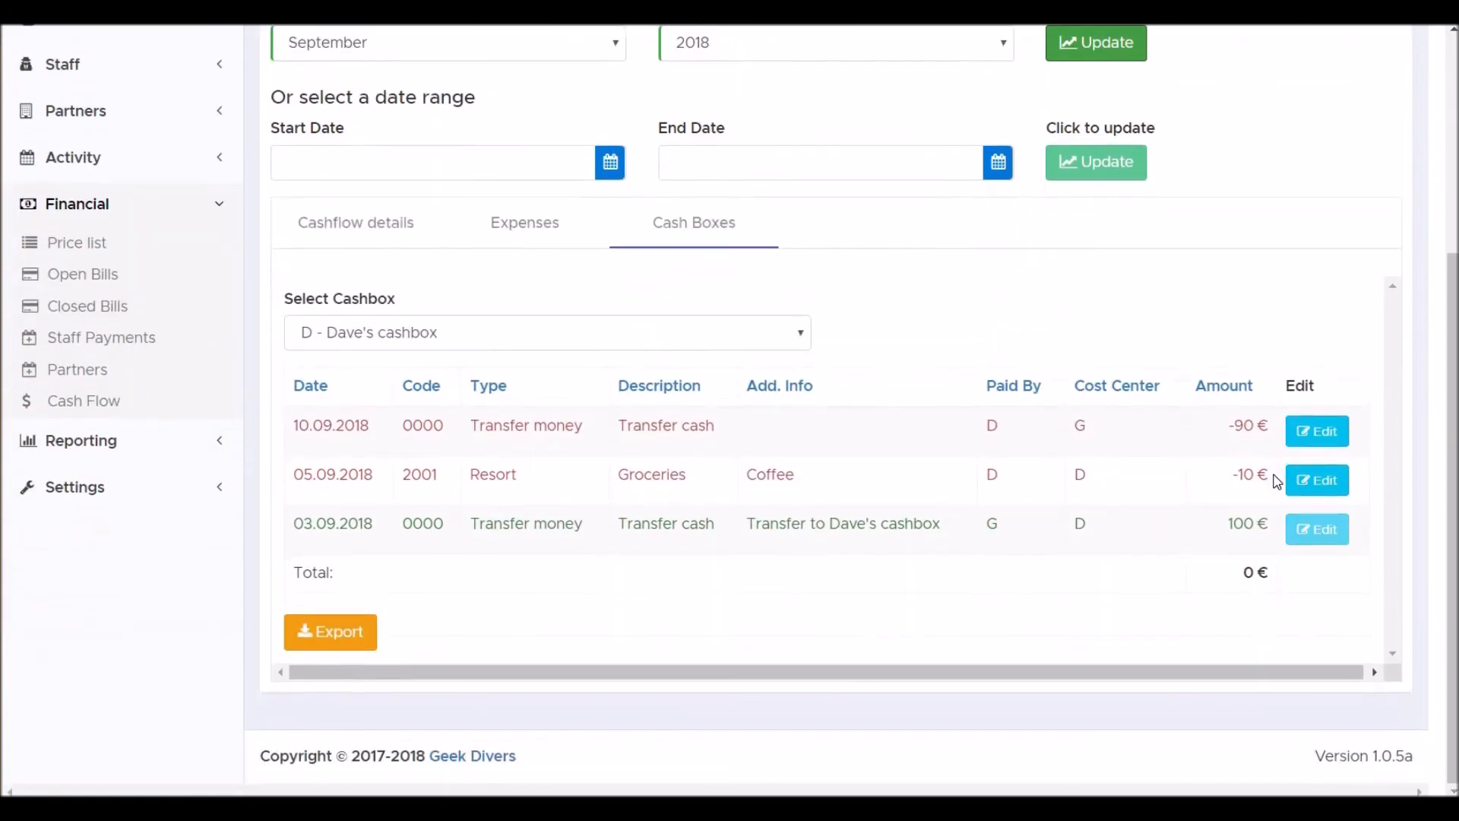